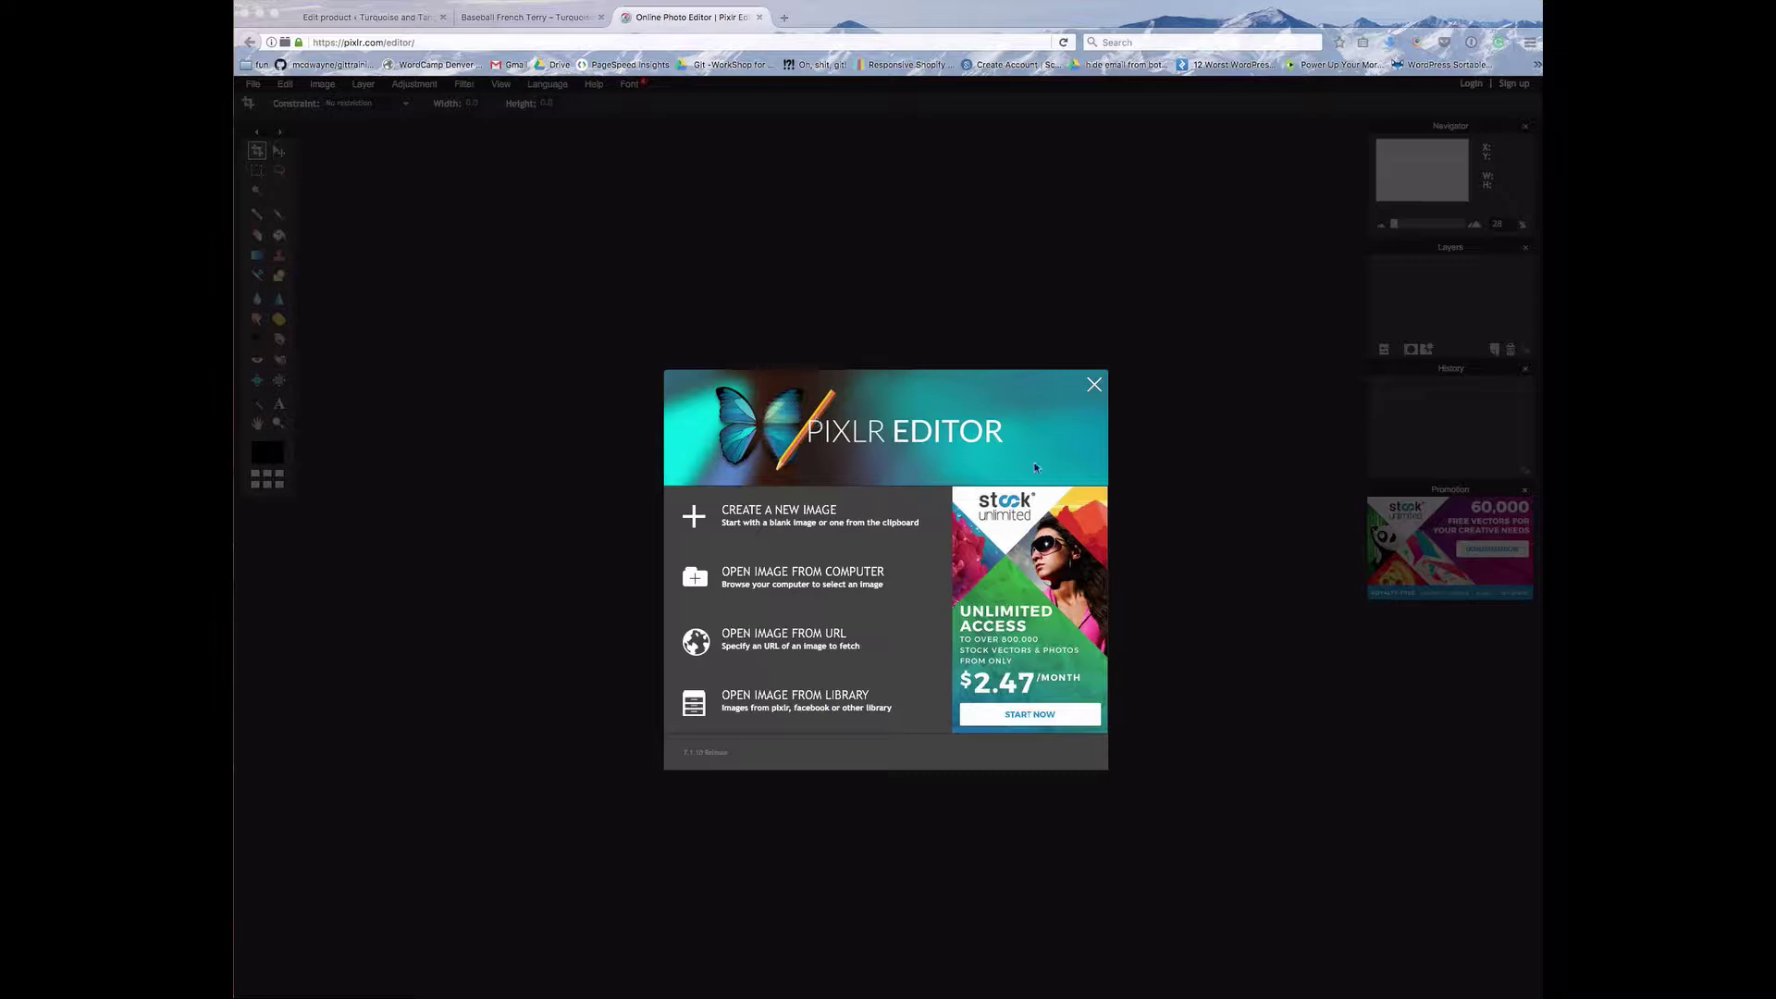
Step: Preview untitled-1.jpg from the Desktop and open it in the editor
left_click(780, 579)
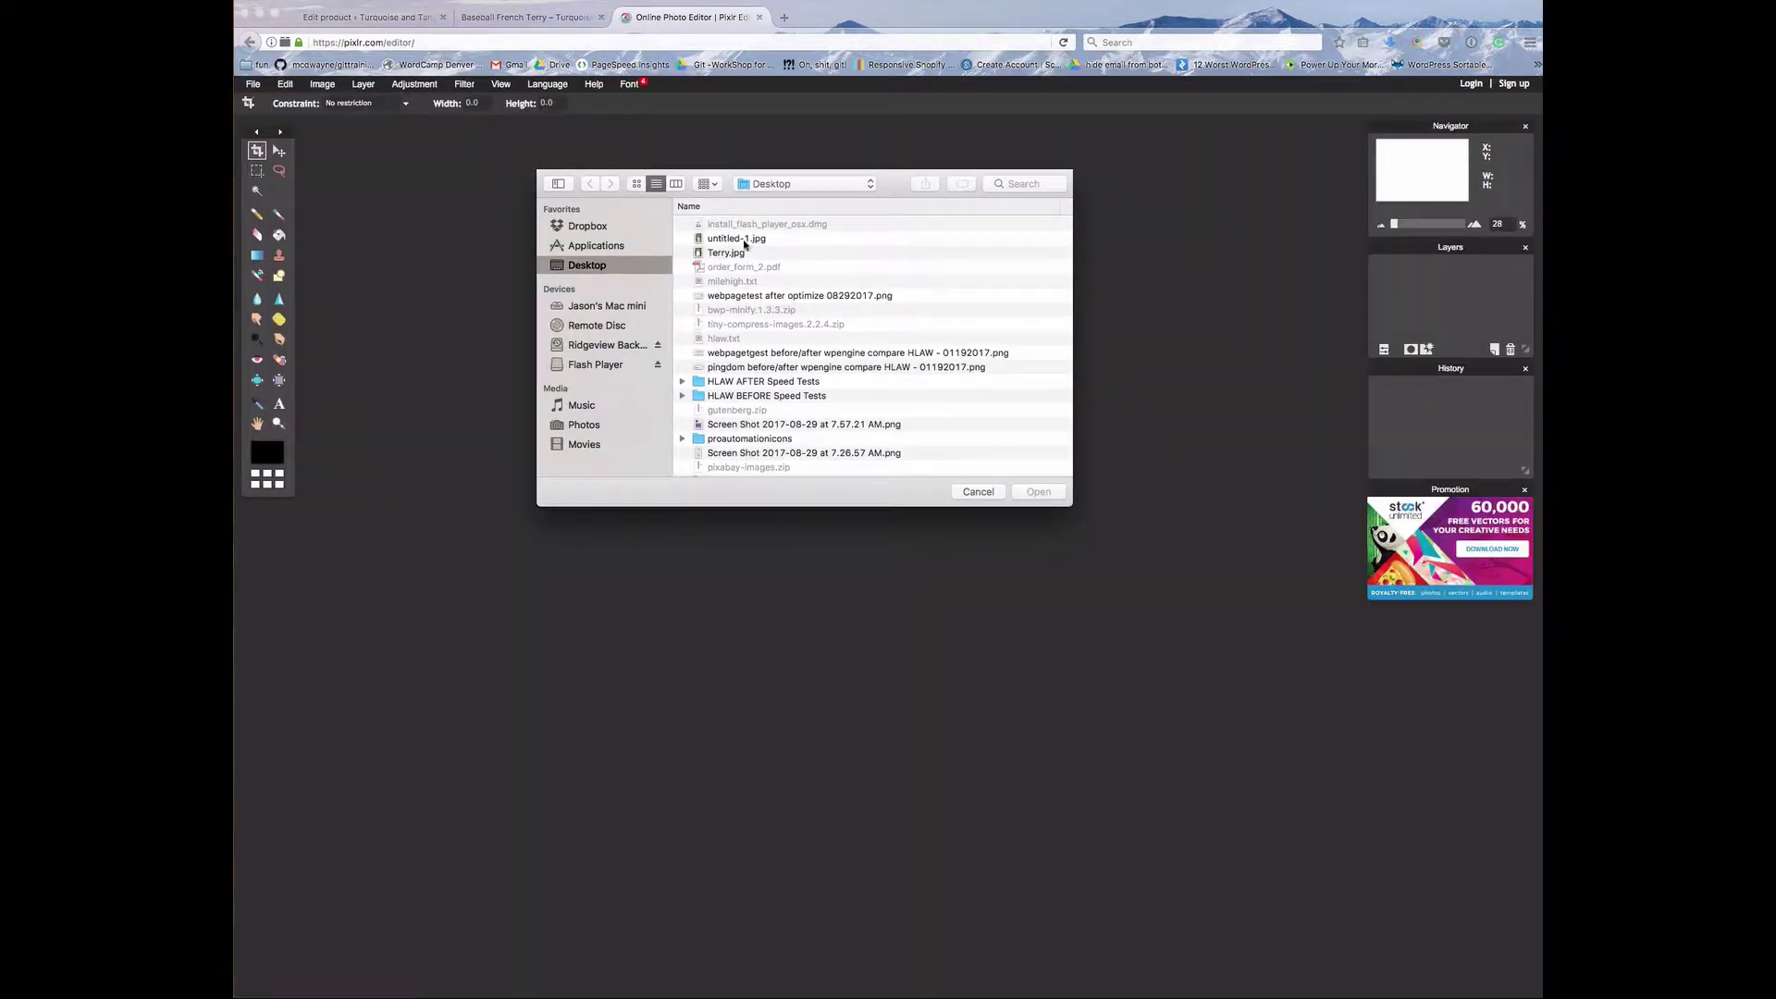
left_click(744, 240)
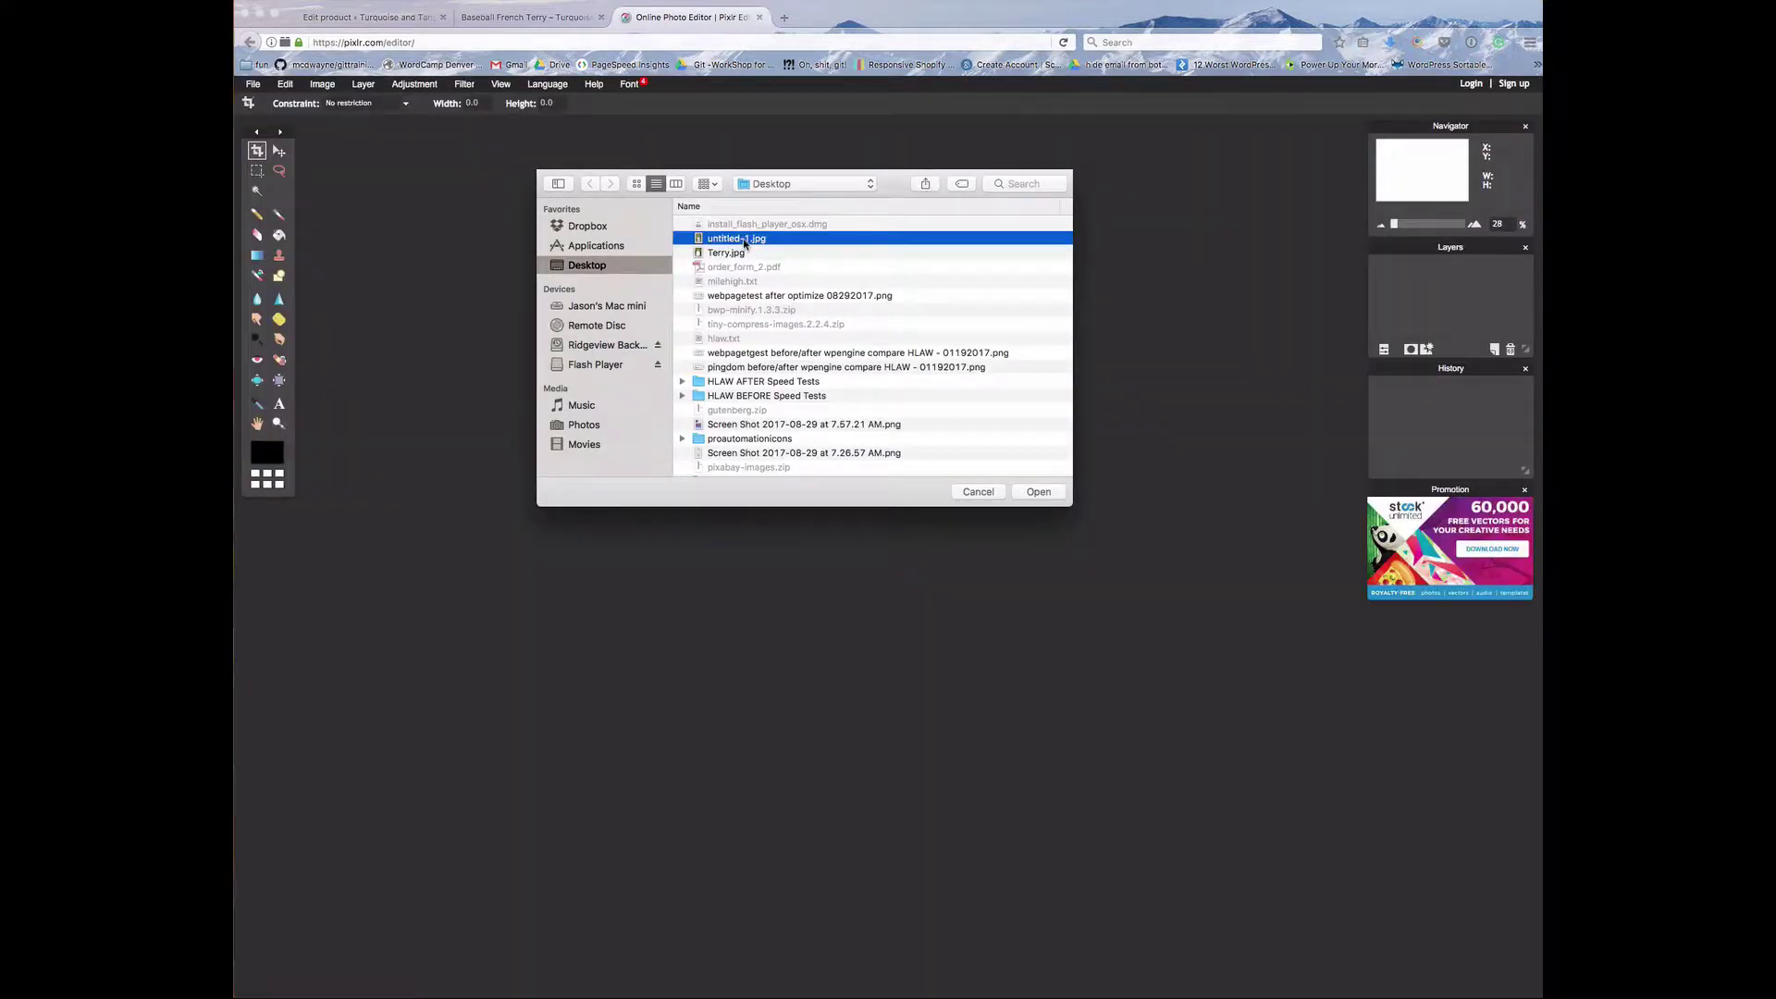
key("space")
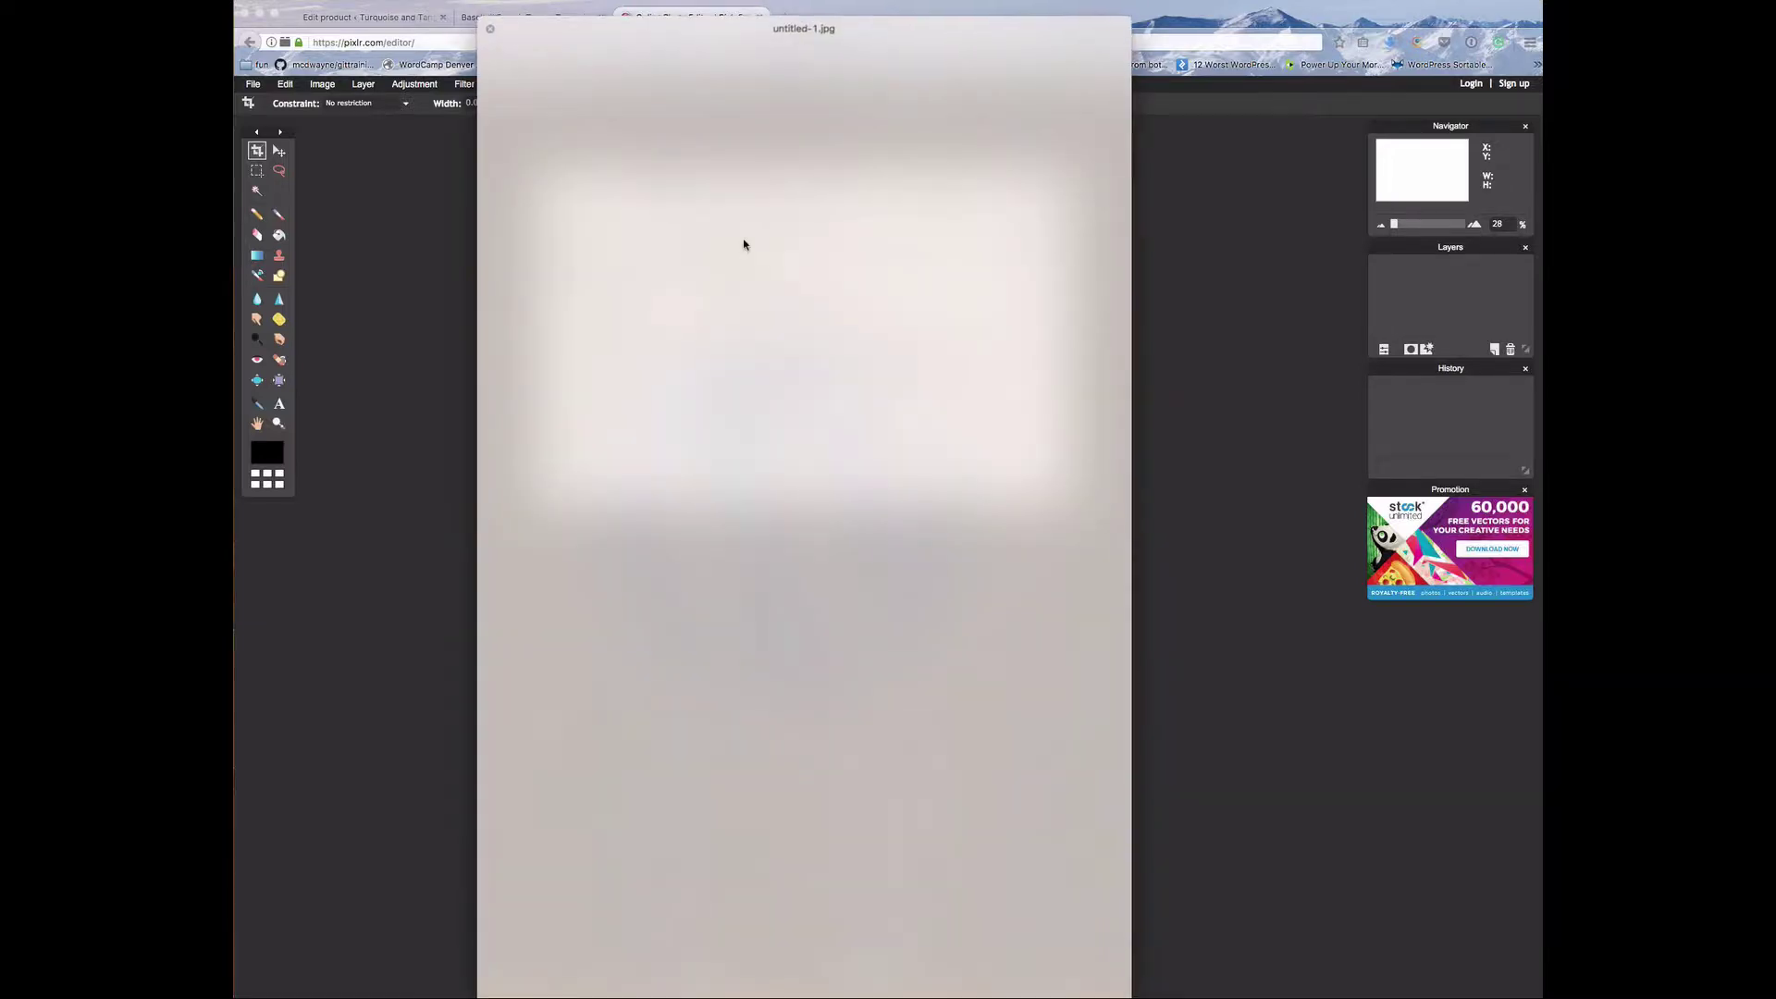
key("space")
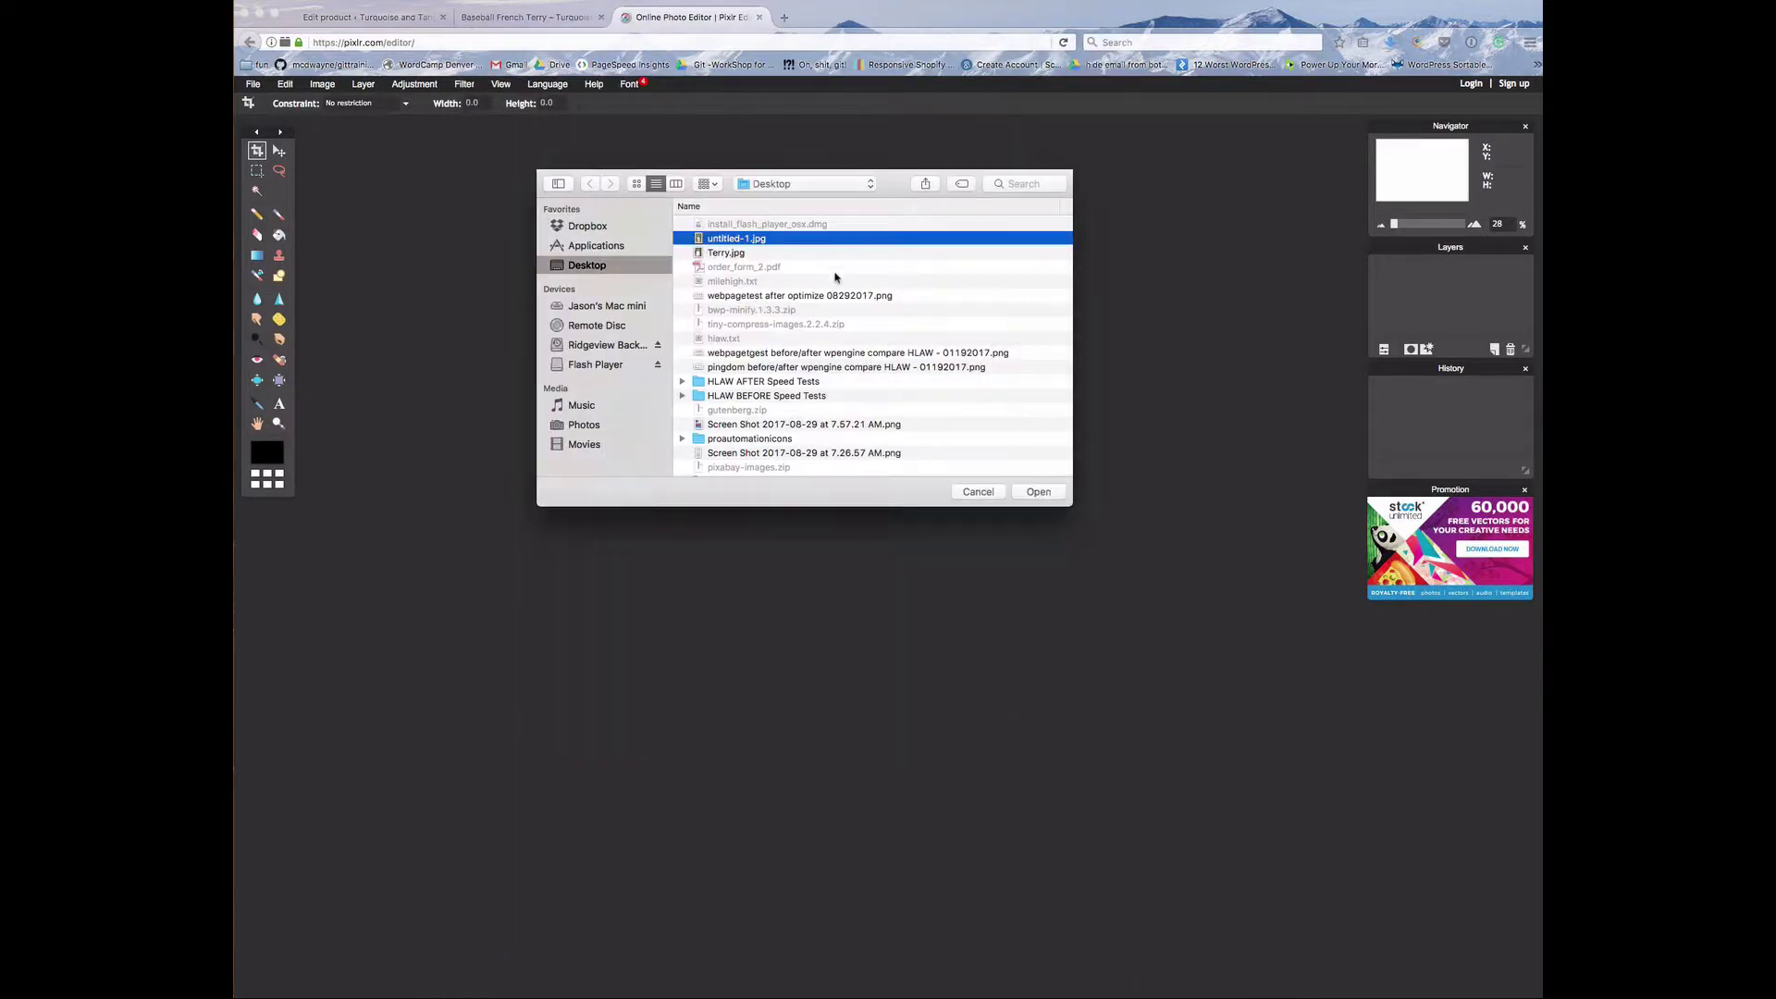
left_click(1033, 491)
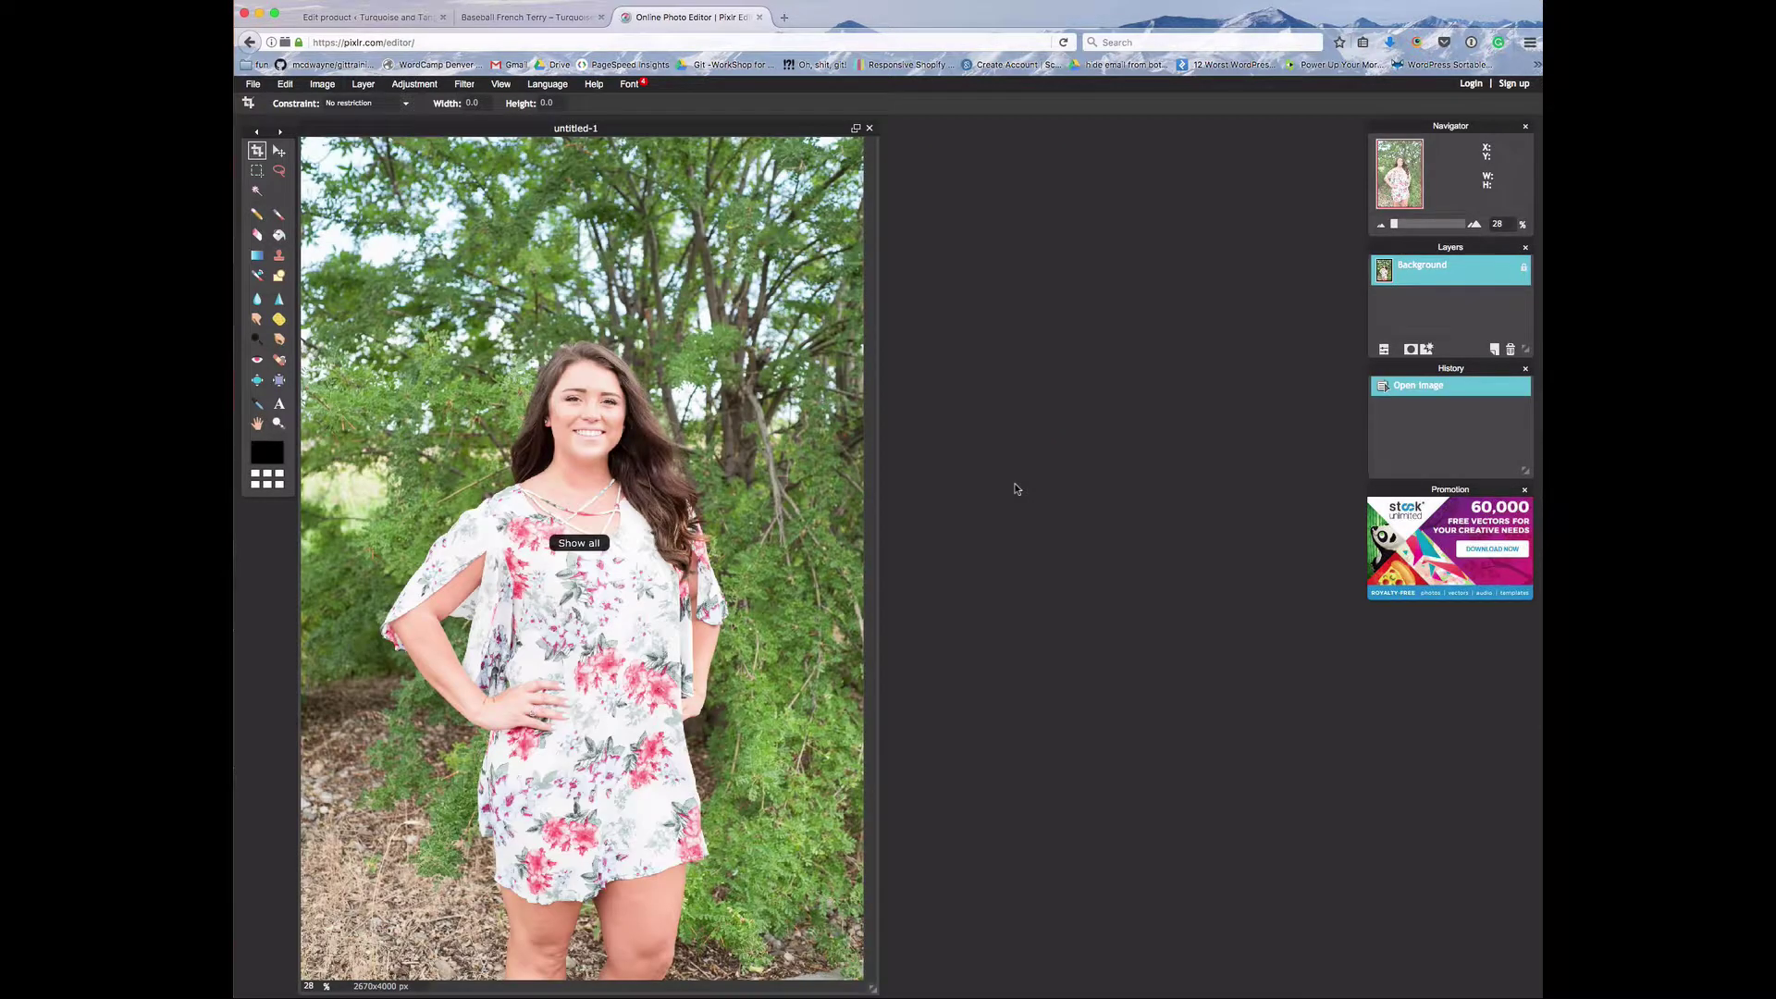
Step: Resize the image to a height of 1100 pixels with its proportions constrained
left_click(323, 84)
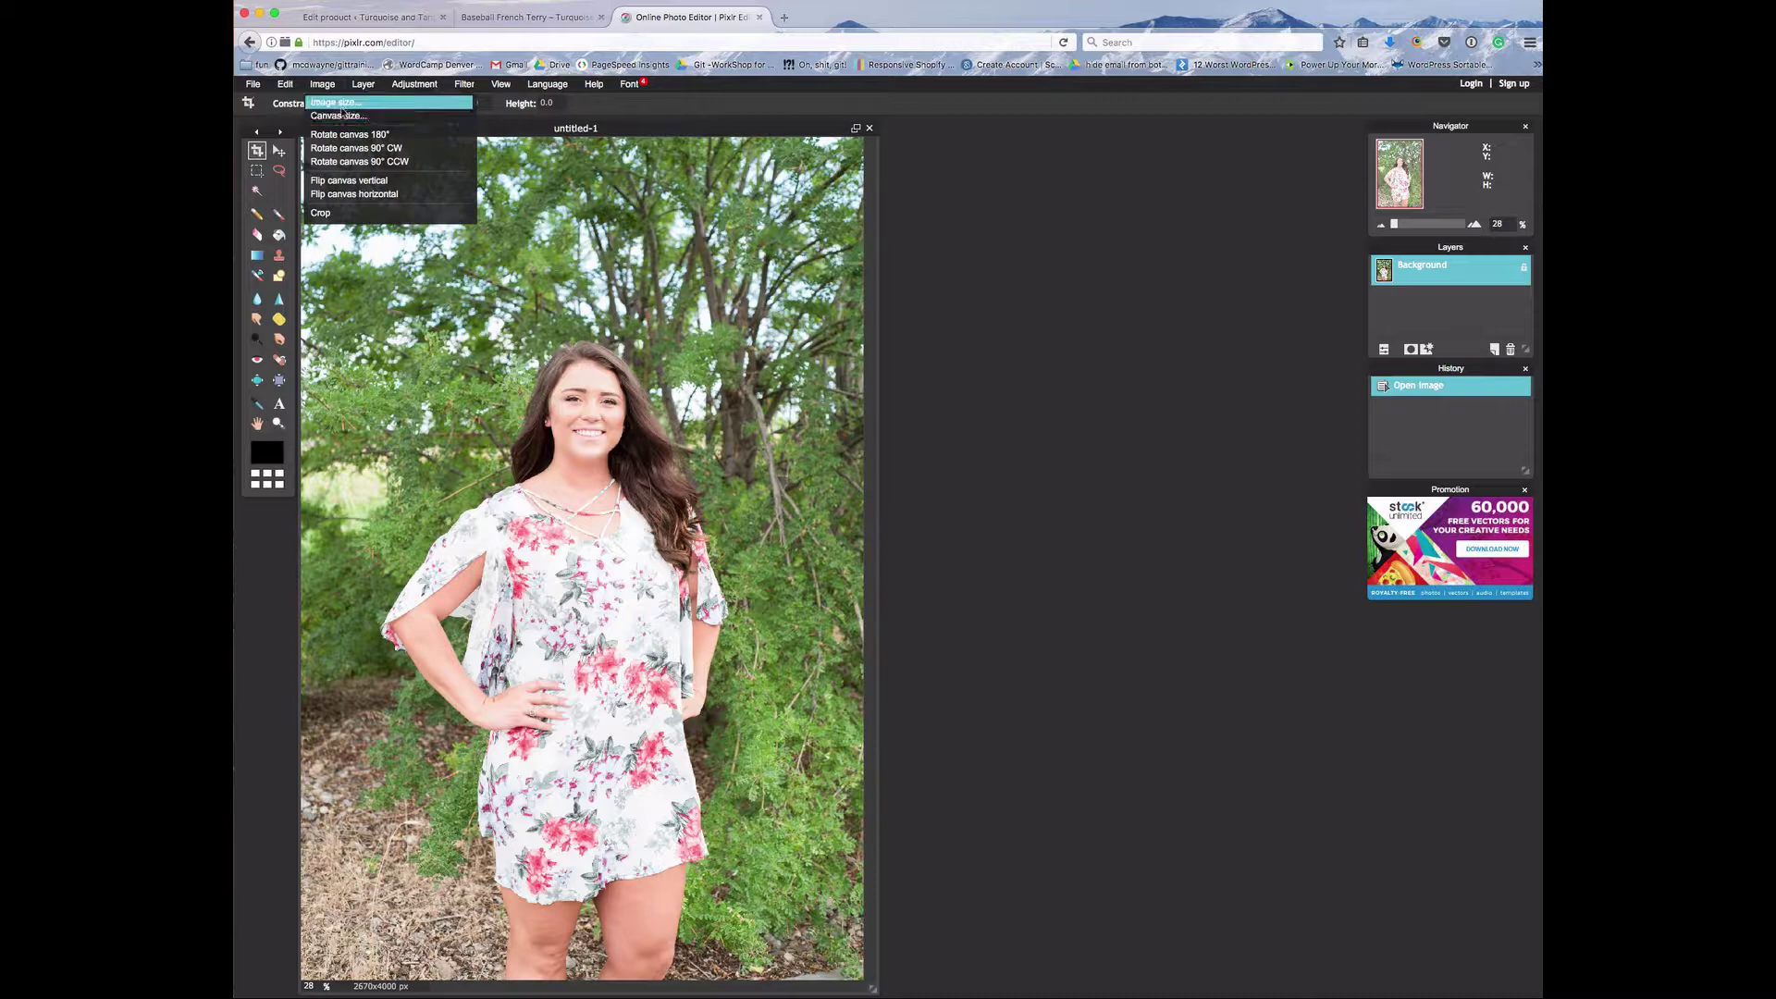
left_click(387, 110)
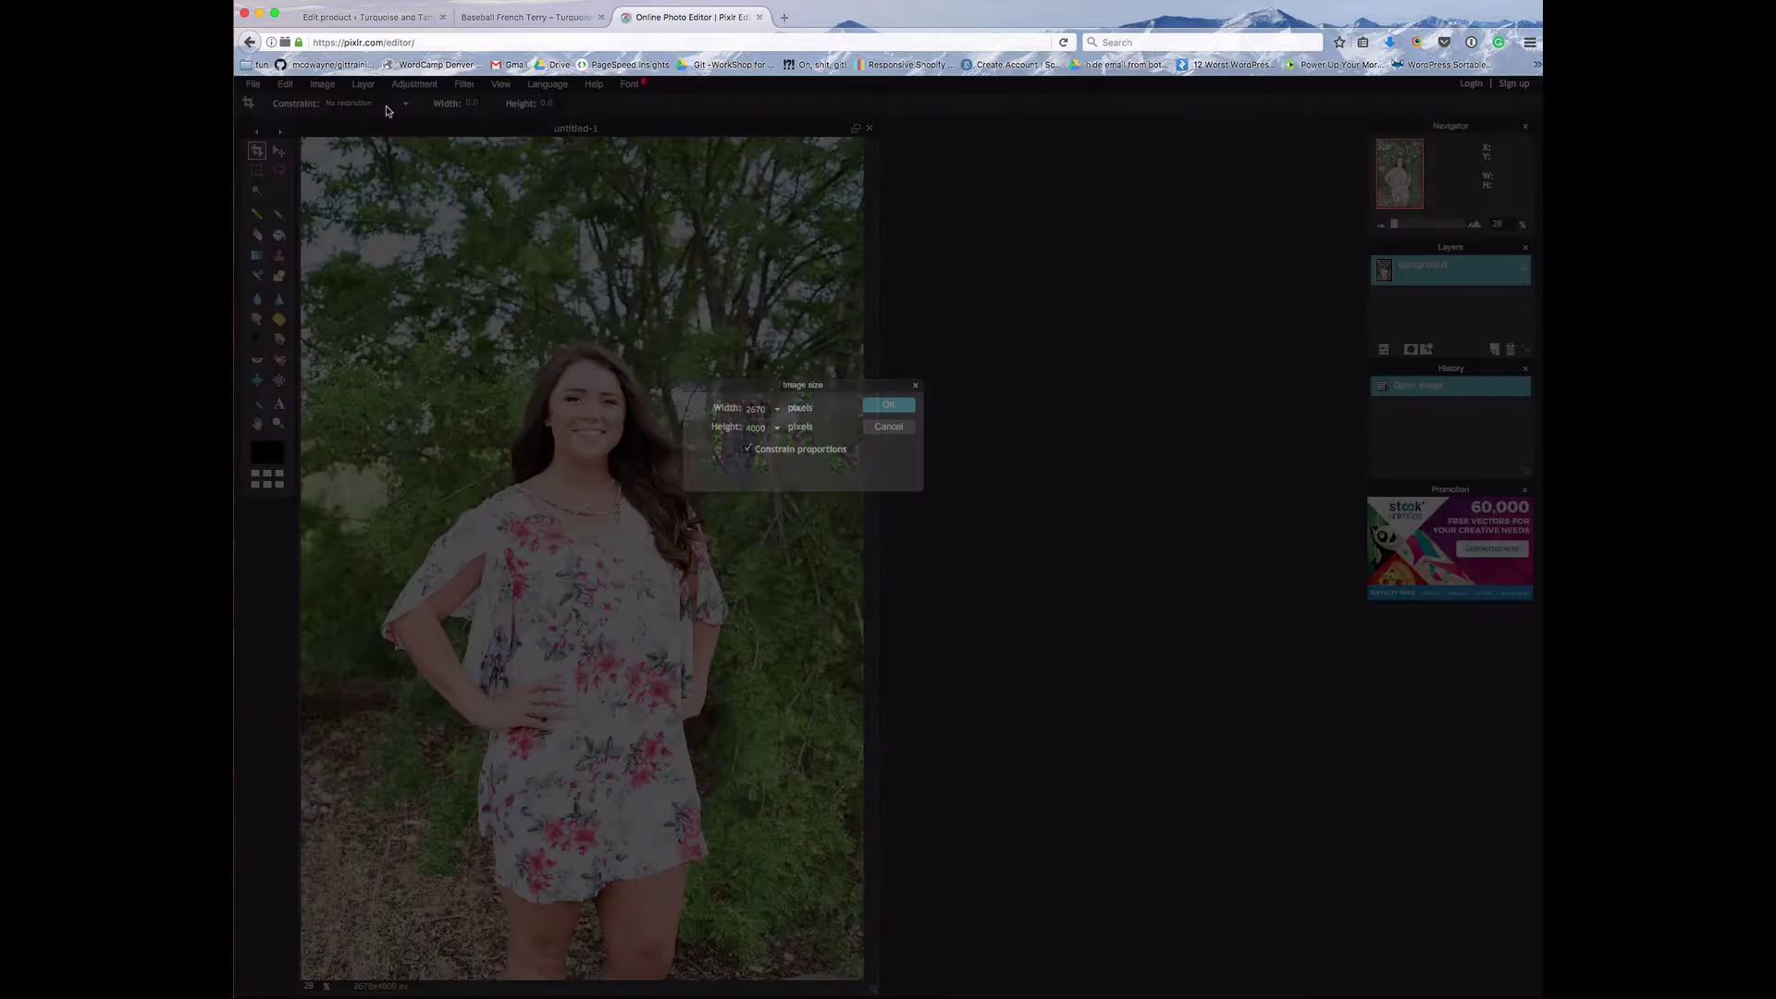
left_click(761, 428)
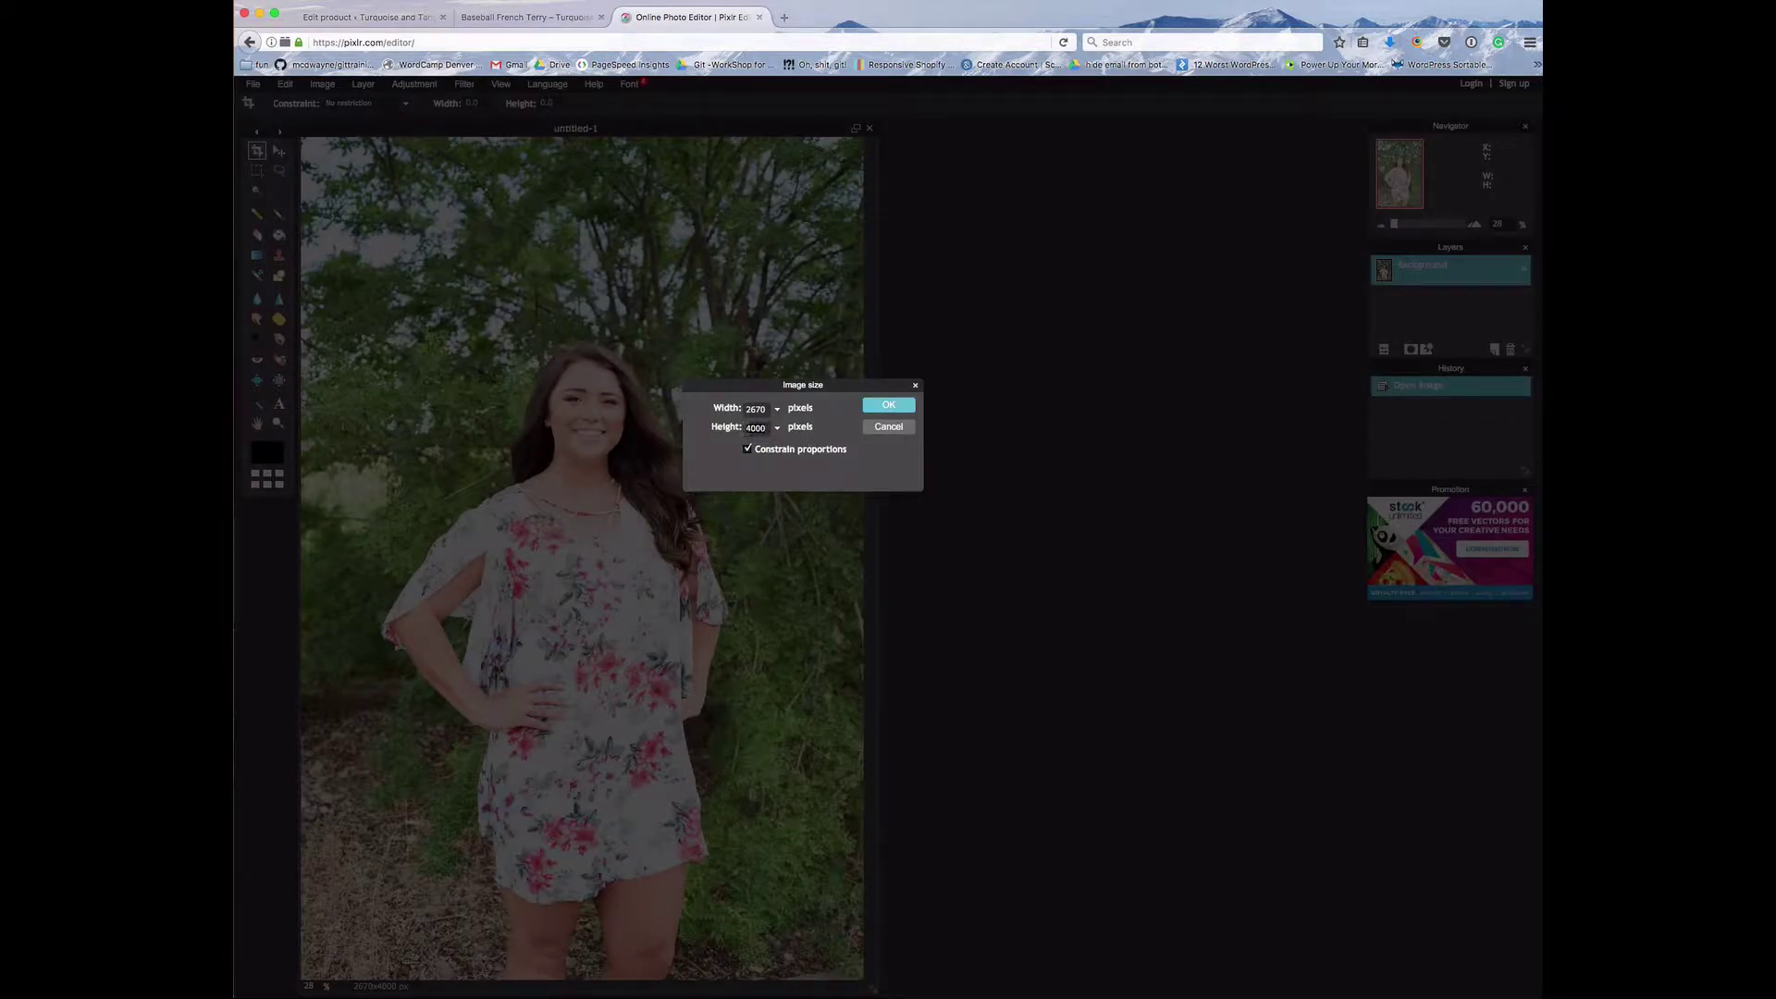
type("1100")
left_click(886, 407)
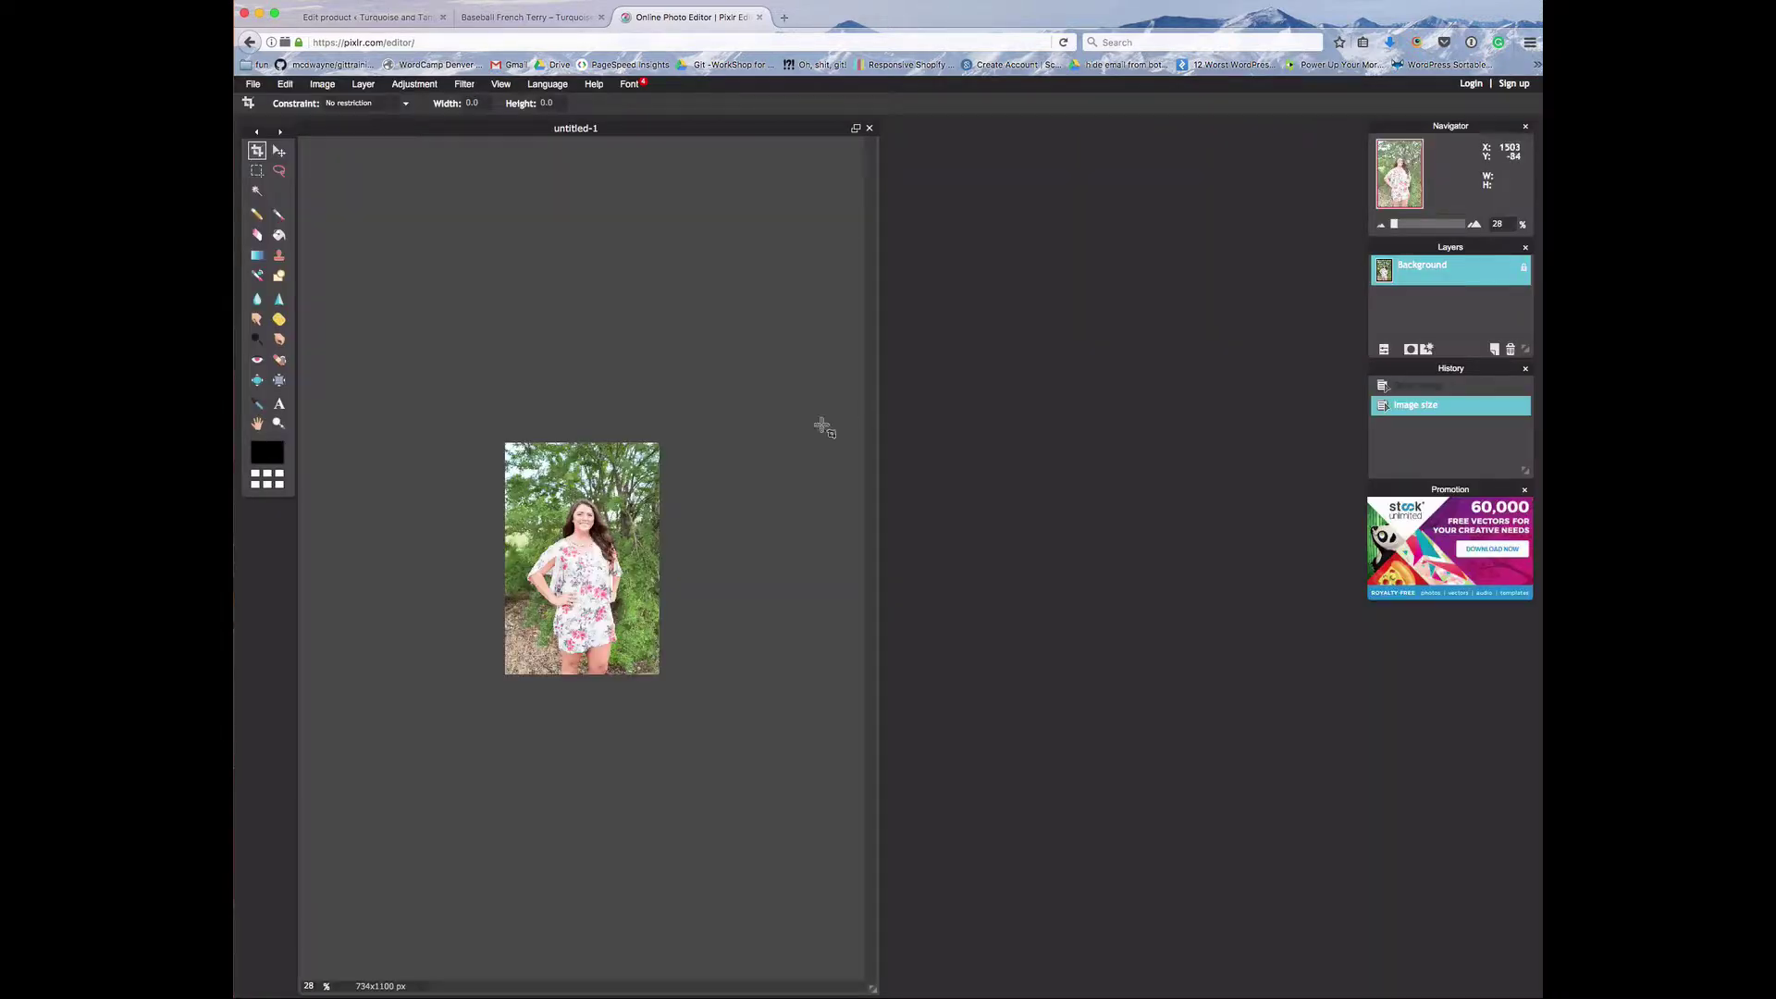
Step: Save the image to the computer as a JPEG with the quality set to 60
left_click(254, 84)
left_click(268, 159)
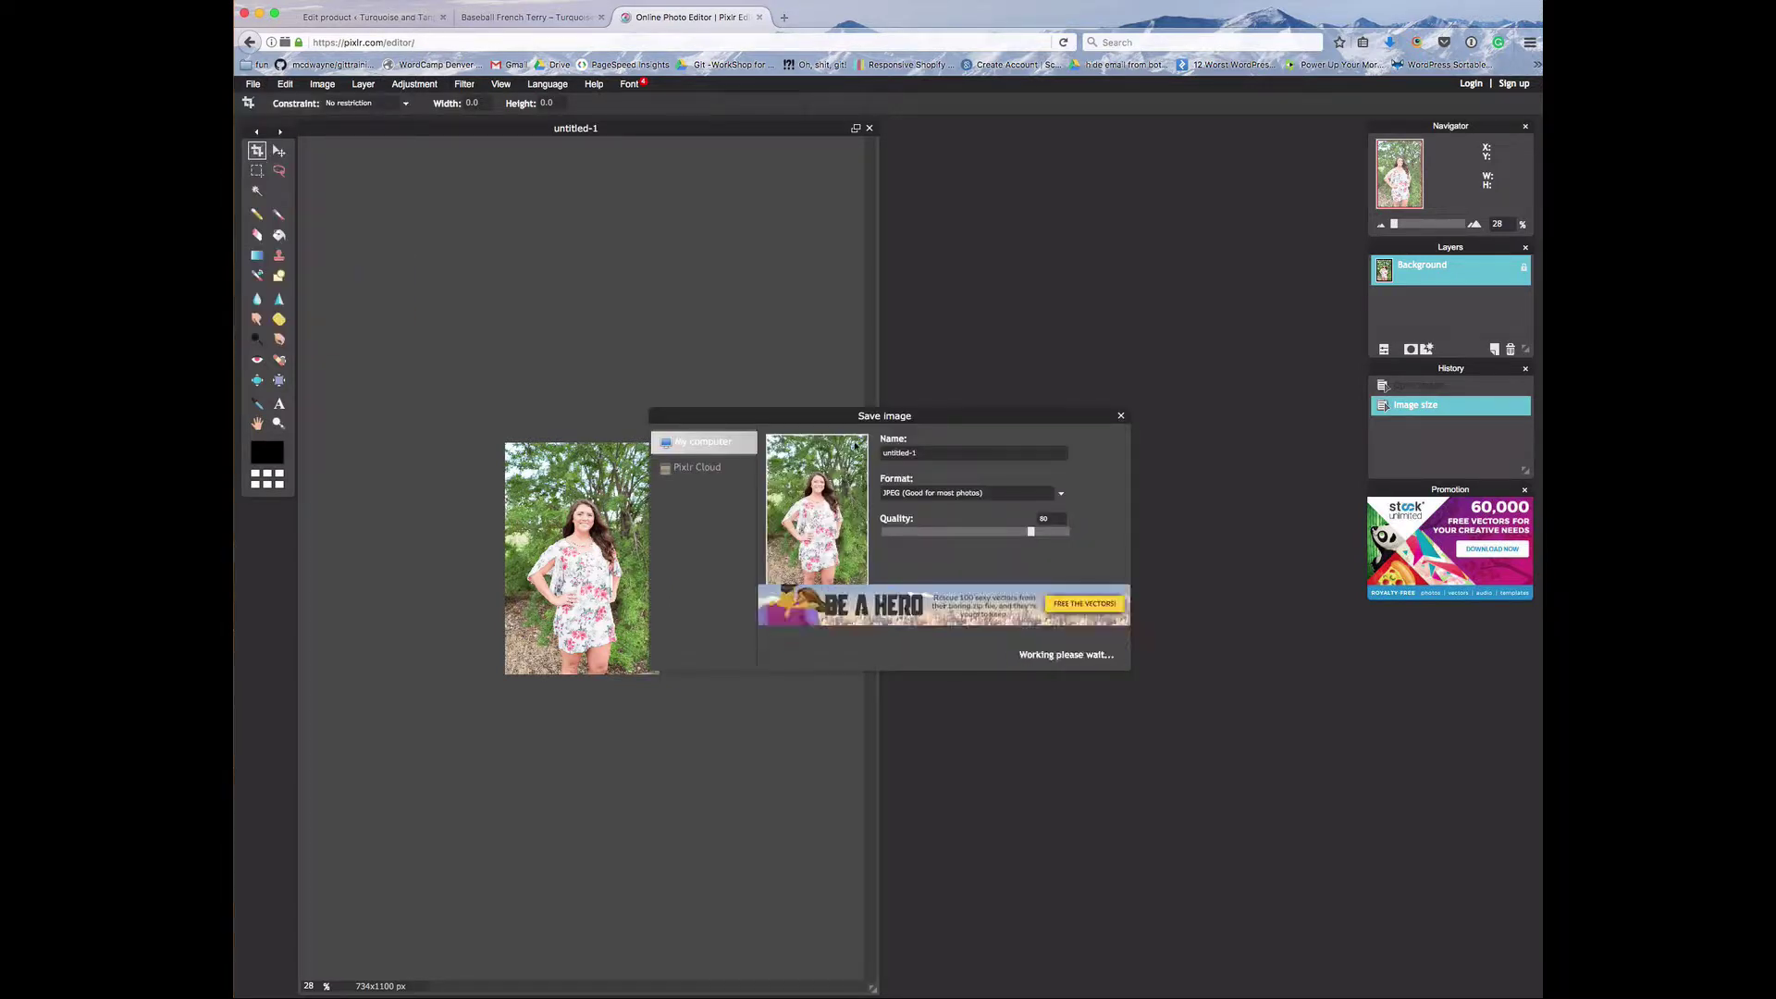
left_click_drag(913, 418, 901, 252)
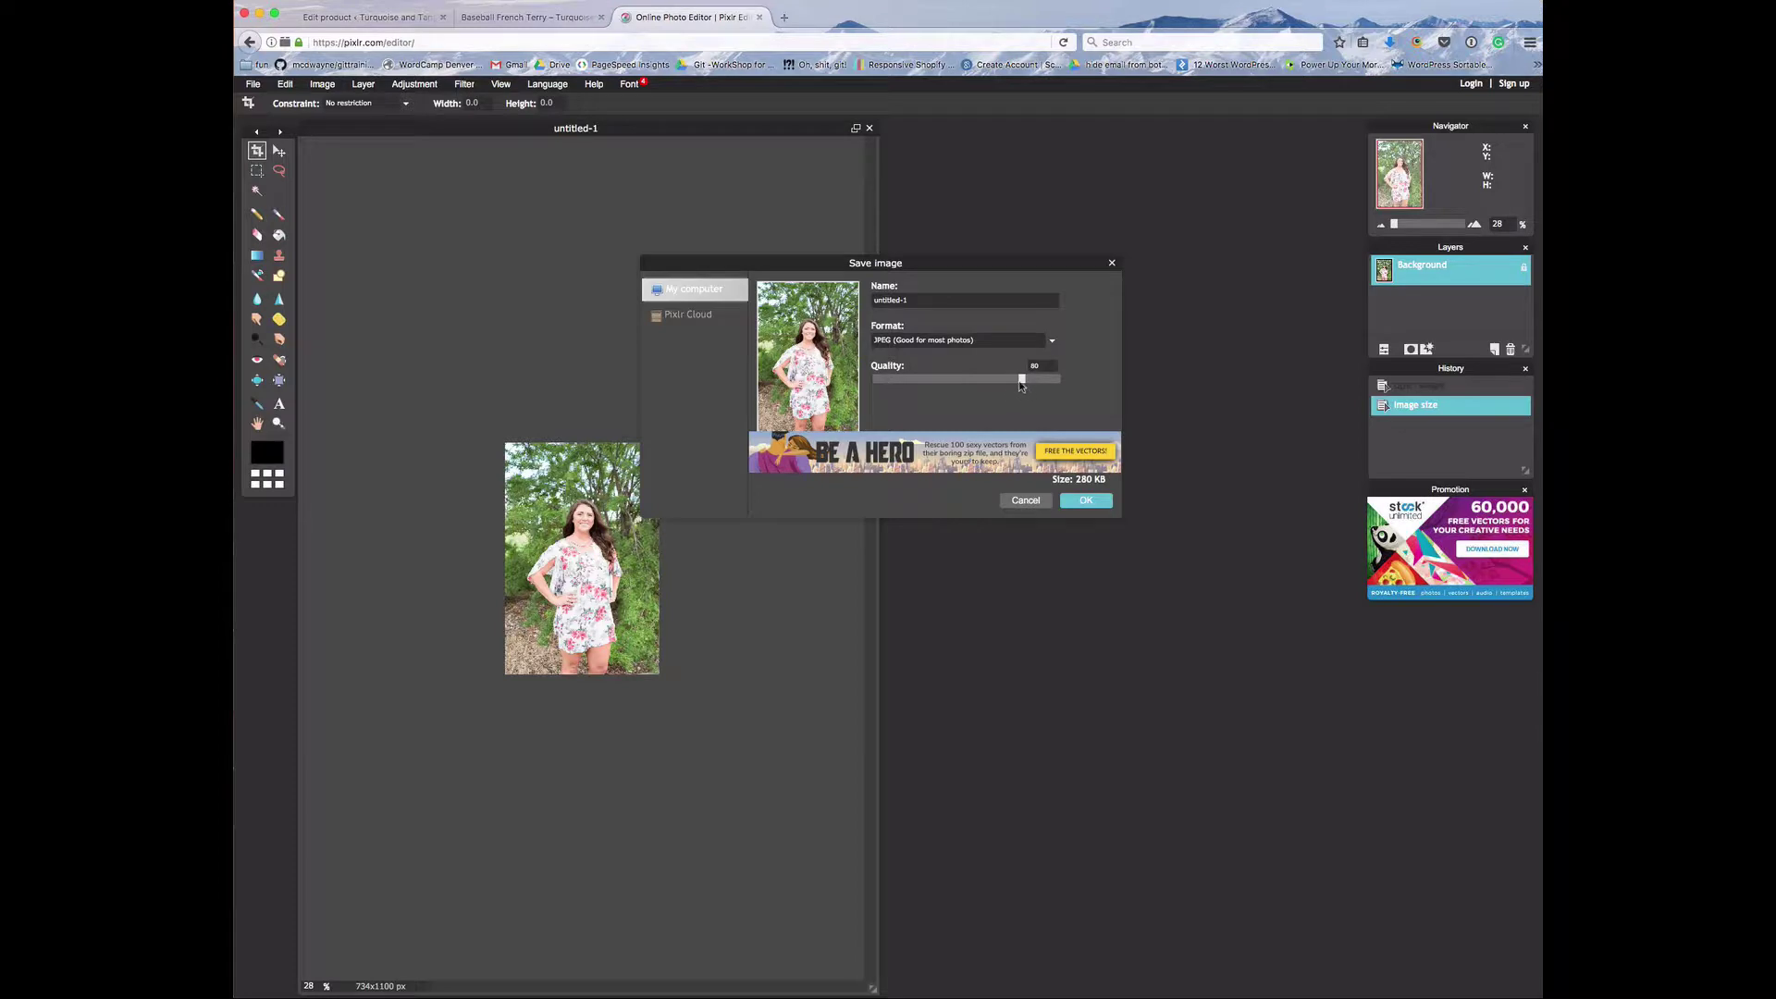
left_click_drag(1021, 381, 1062, 381)
left_click_drag(1059, 379, 984, 385)
left_click(1082, 501)
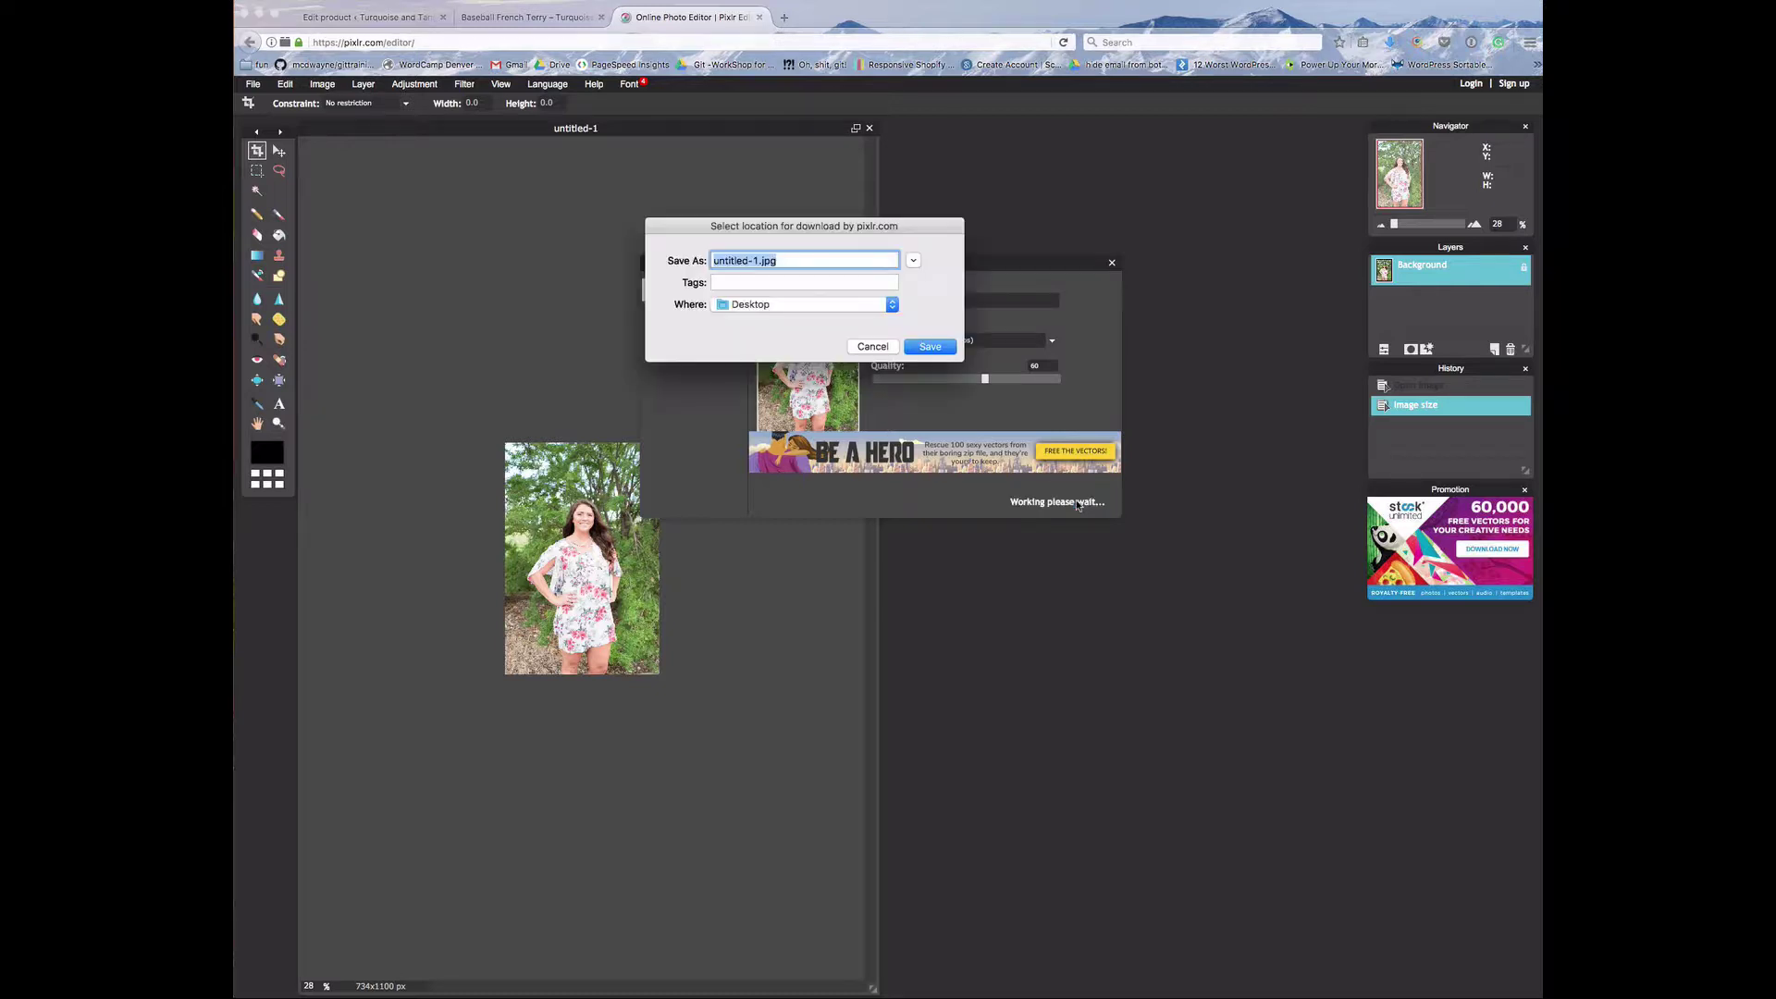
Step: Name the downloaded file image-1-resized and save it on the Desktop
left_click(758, 260)
type("b")
key("BackSpace")
key("BackSpace")
key("BackSpace")
key("BackSpace")
key("BackSpace")
key("BackSpace")
key("BackSpace")
key("BackSpace")
key("BackSpace")
key("BackSpace")
key("BackSpace")
type("image-1-resized")
left_click(926, 347)
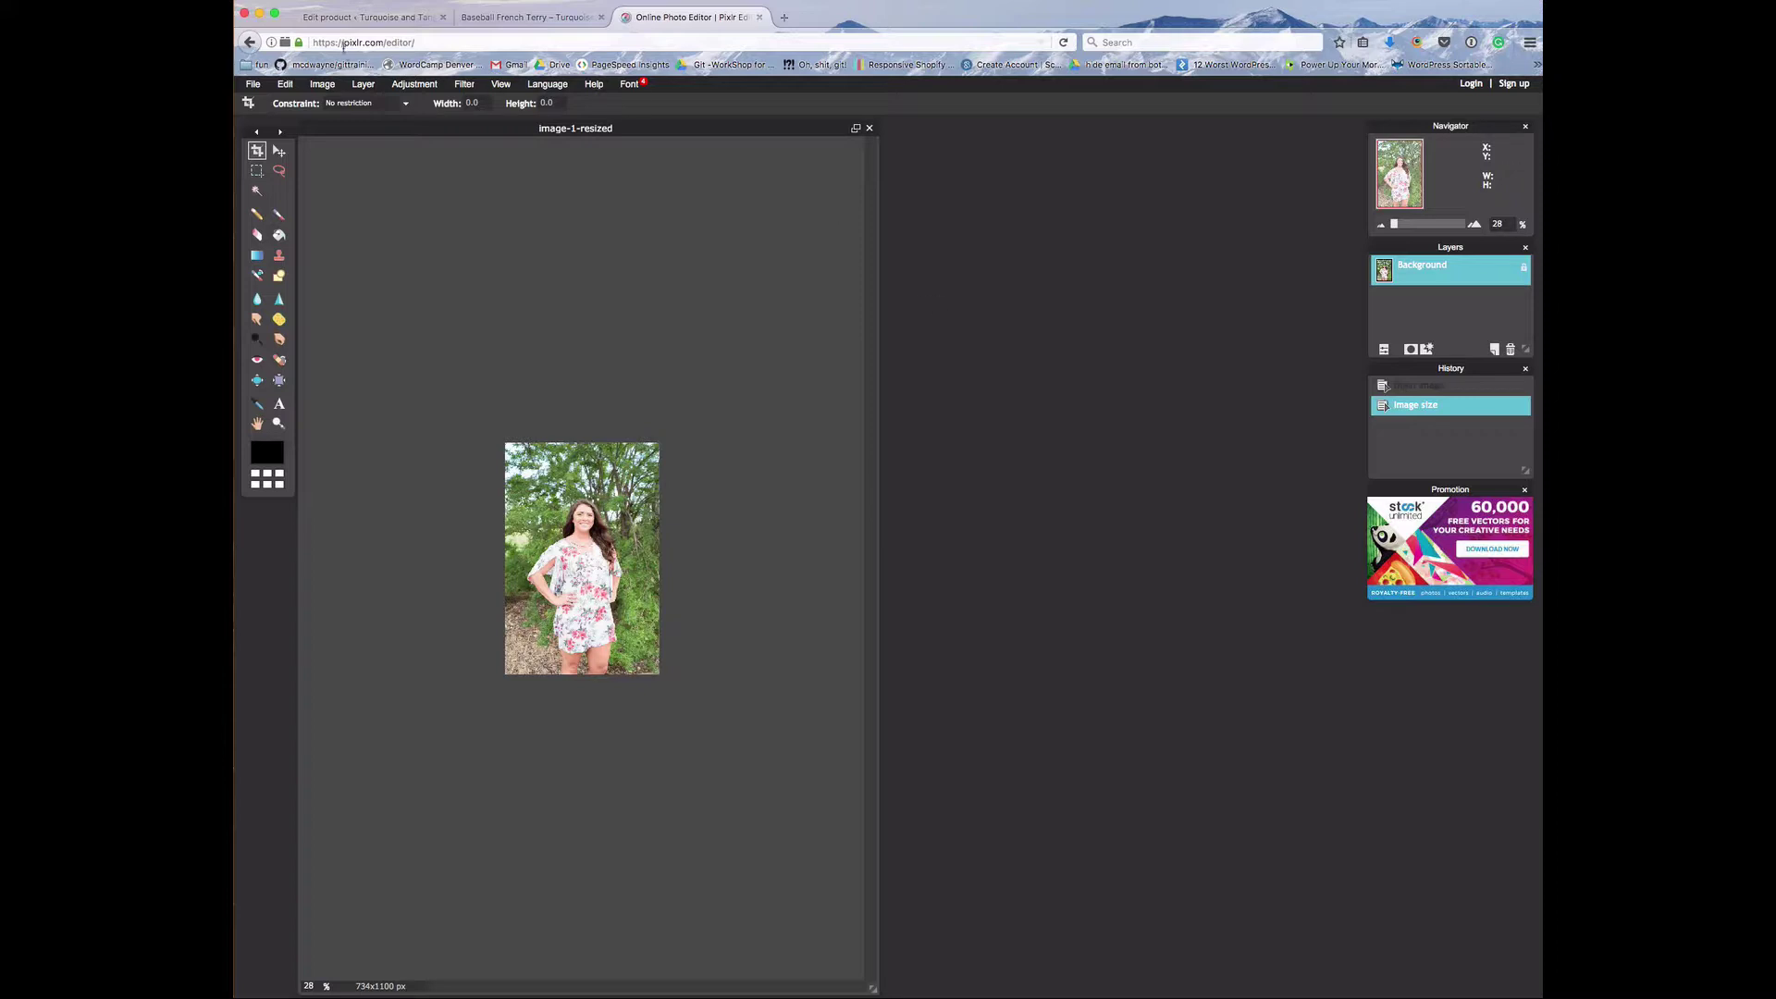
Step: Switch to the WordPress edit page of the Baseball French Terry product and go to its product gallery
left_click(530, 18)
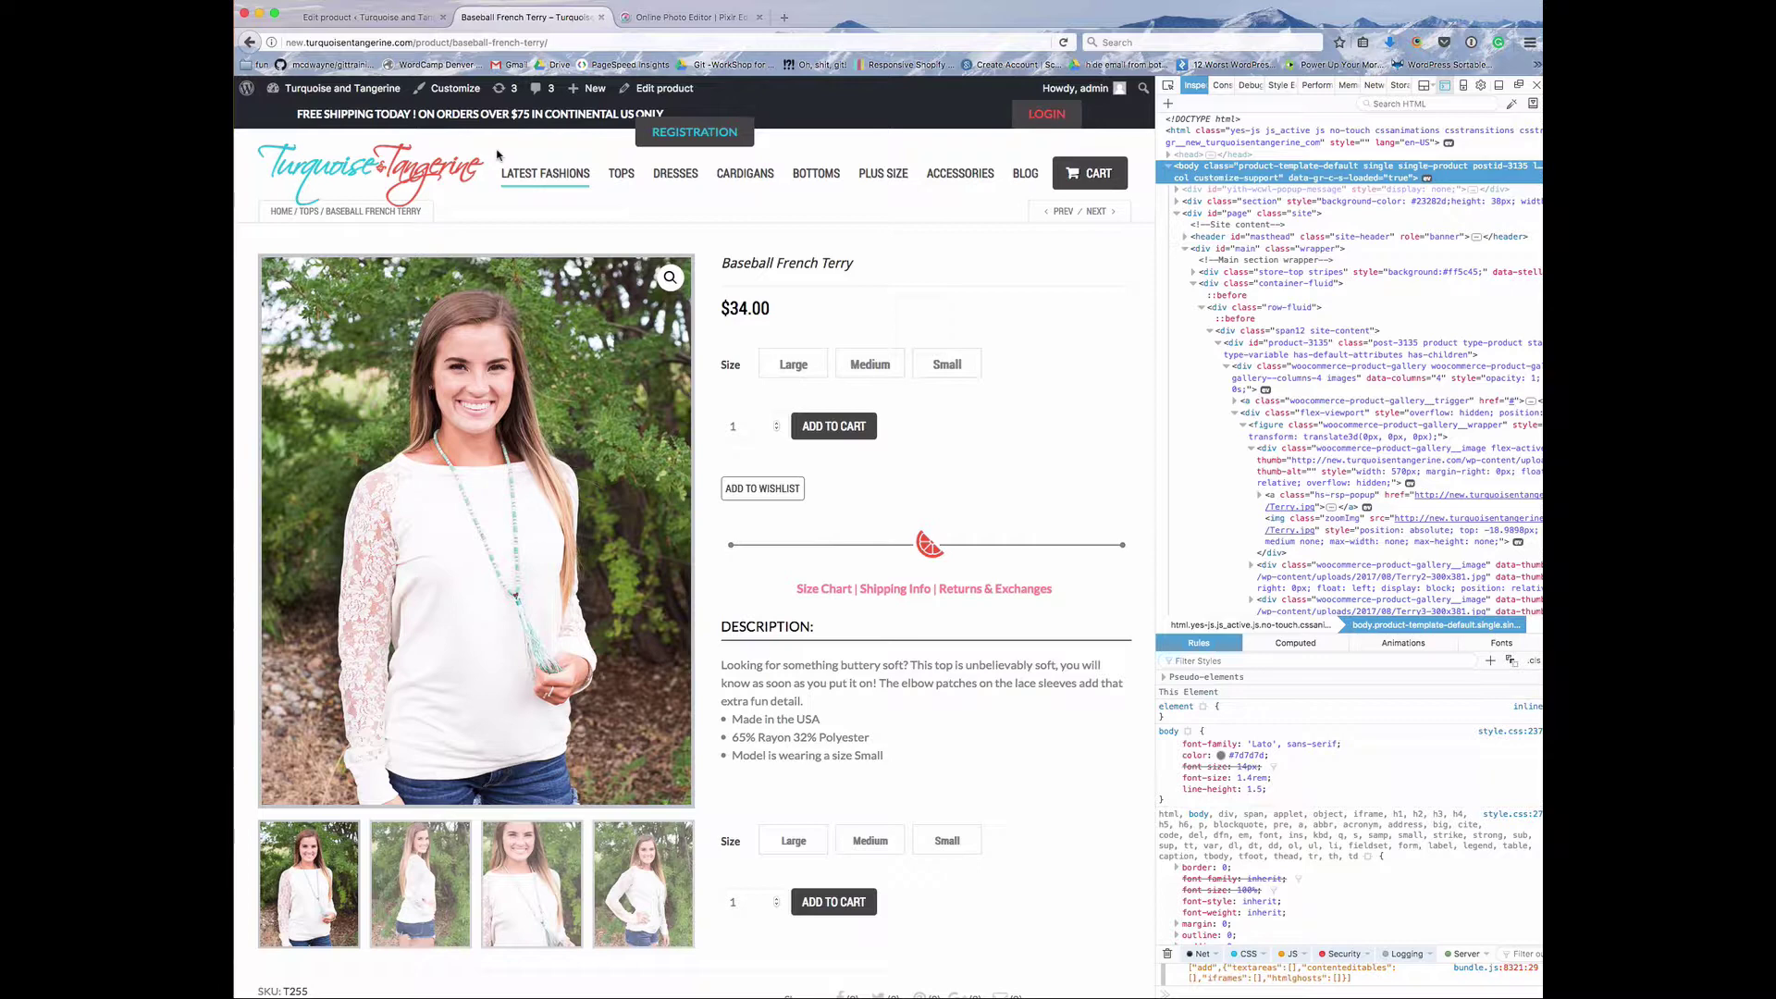
left_click(353, 18)
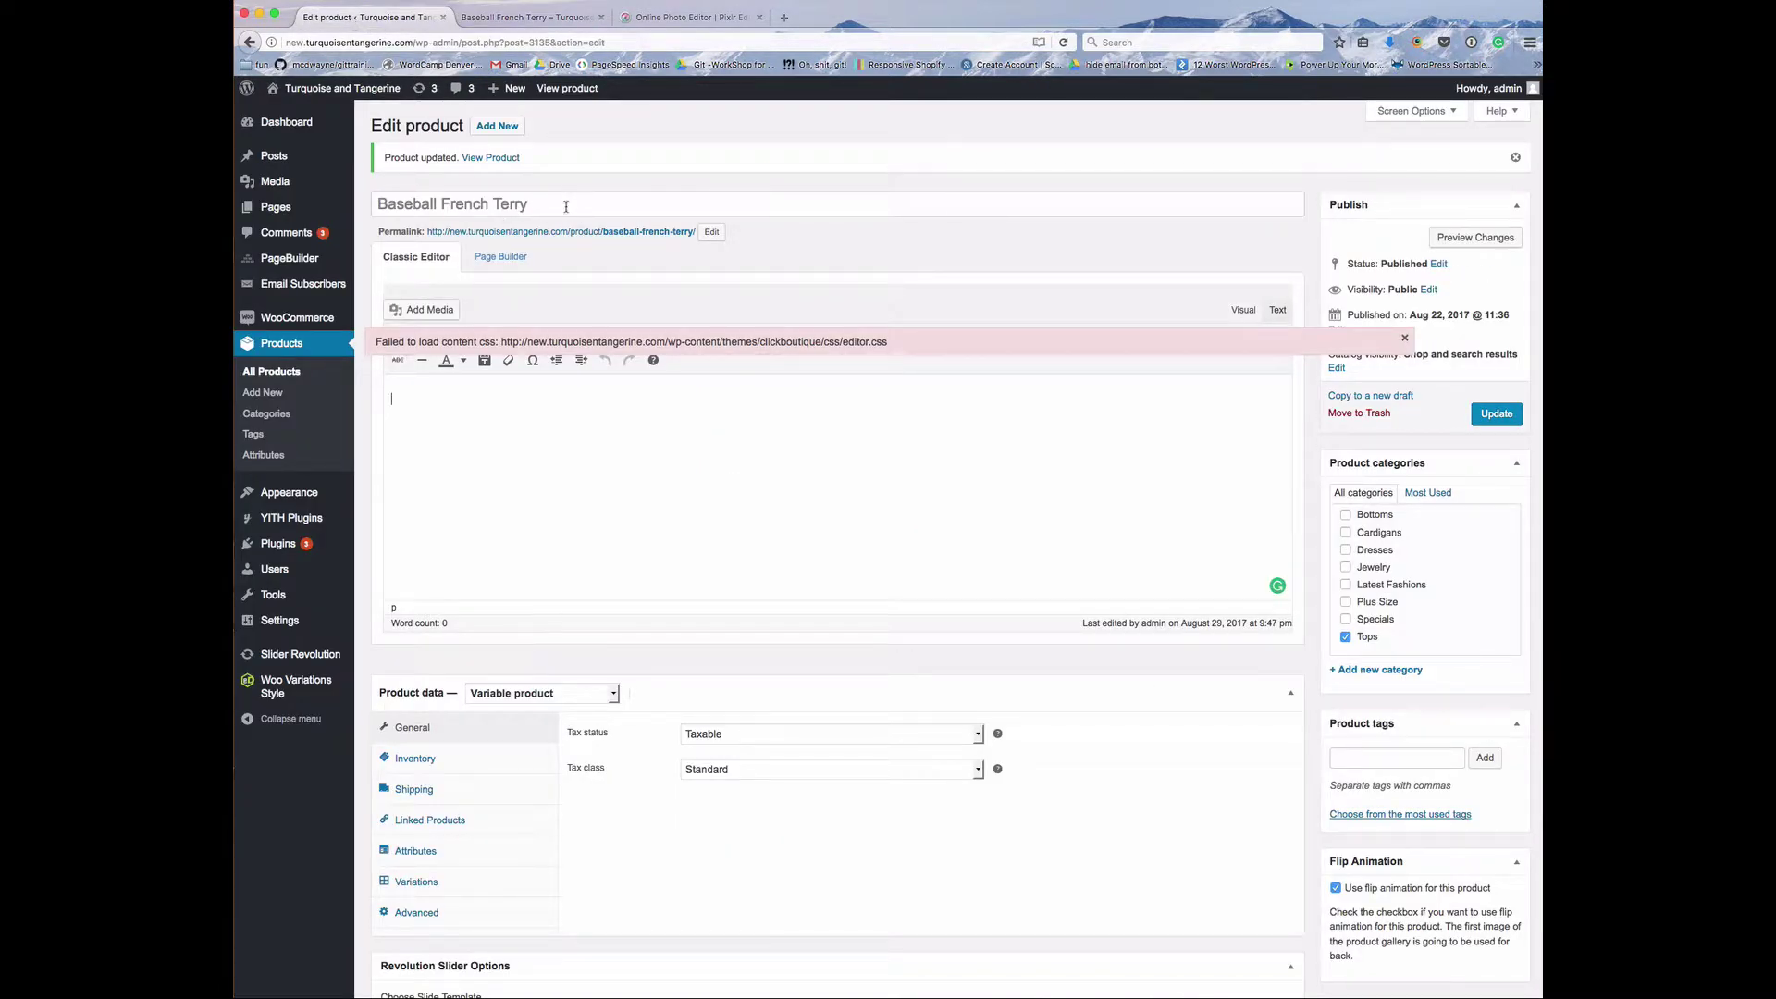
scroll(1310, 398, "down", 5)
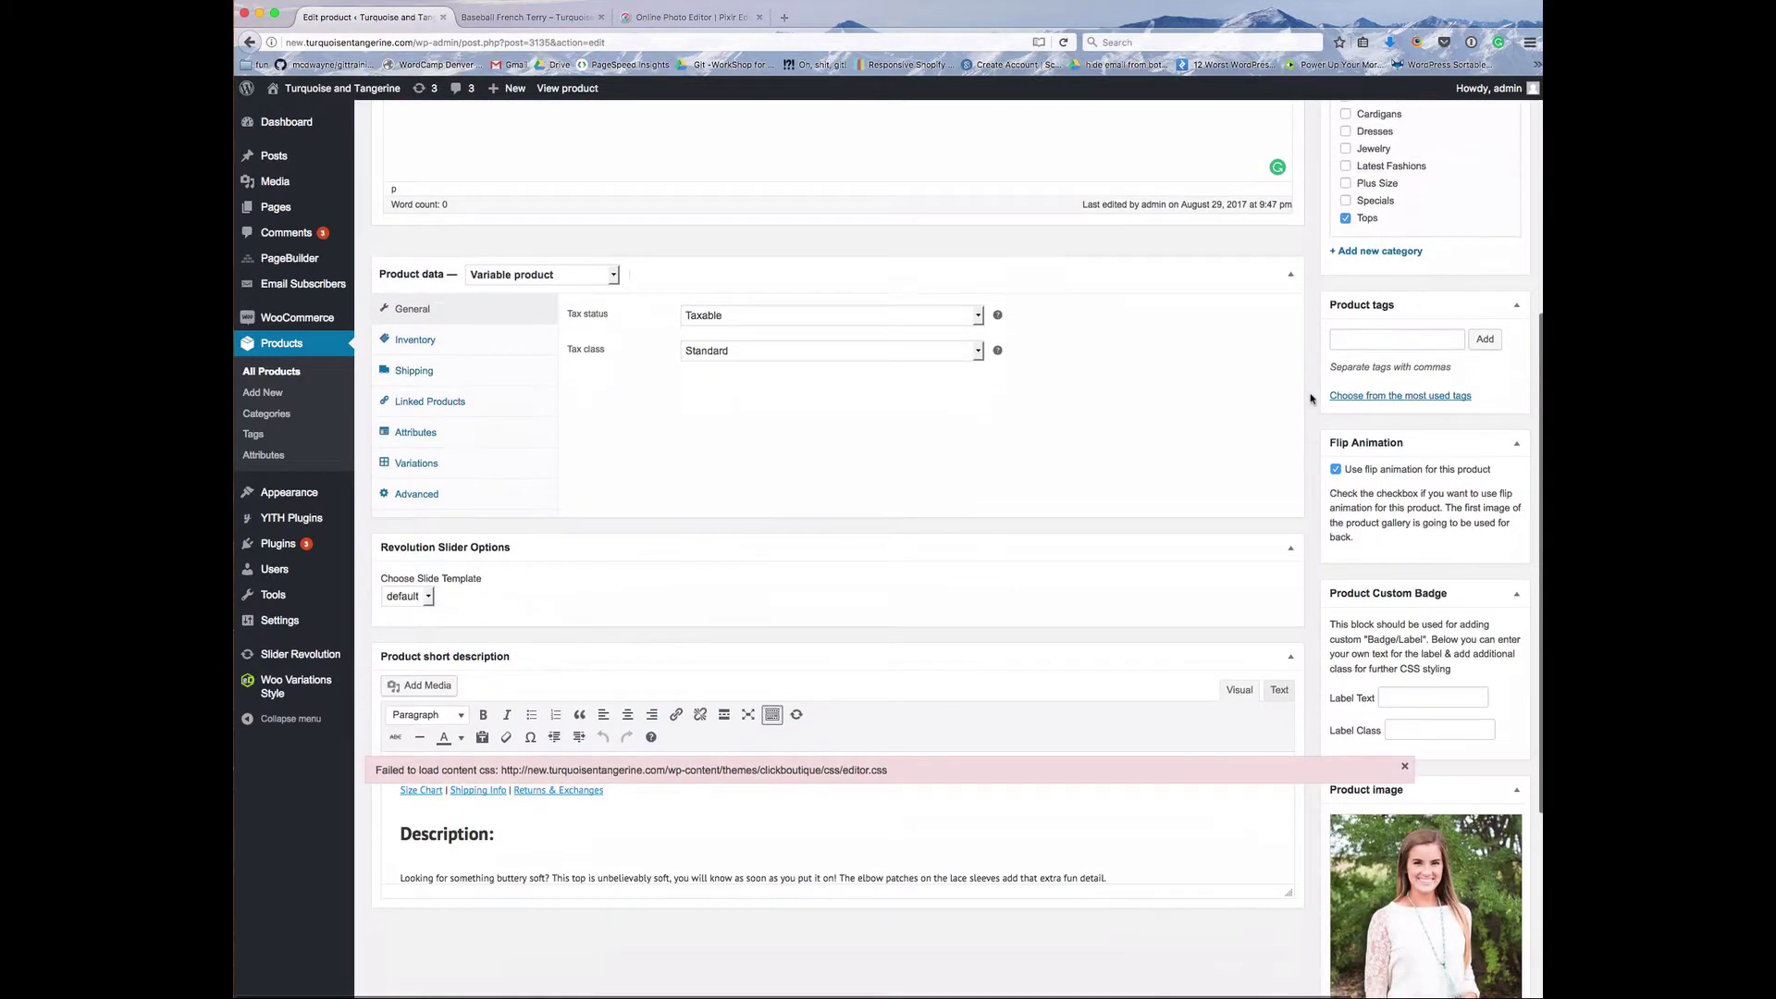
scroll(1310, 398, "down", 4)
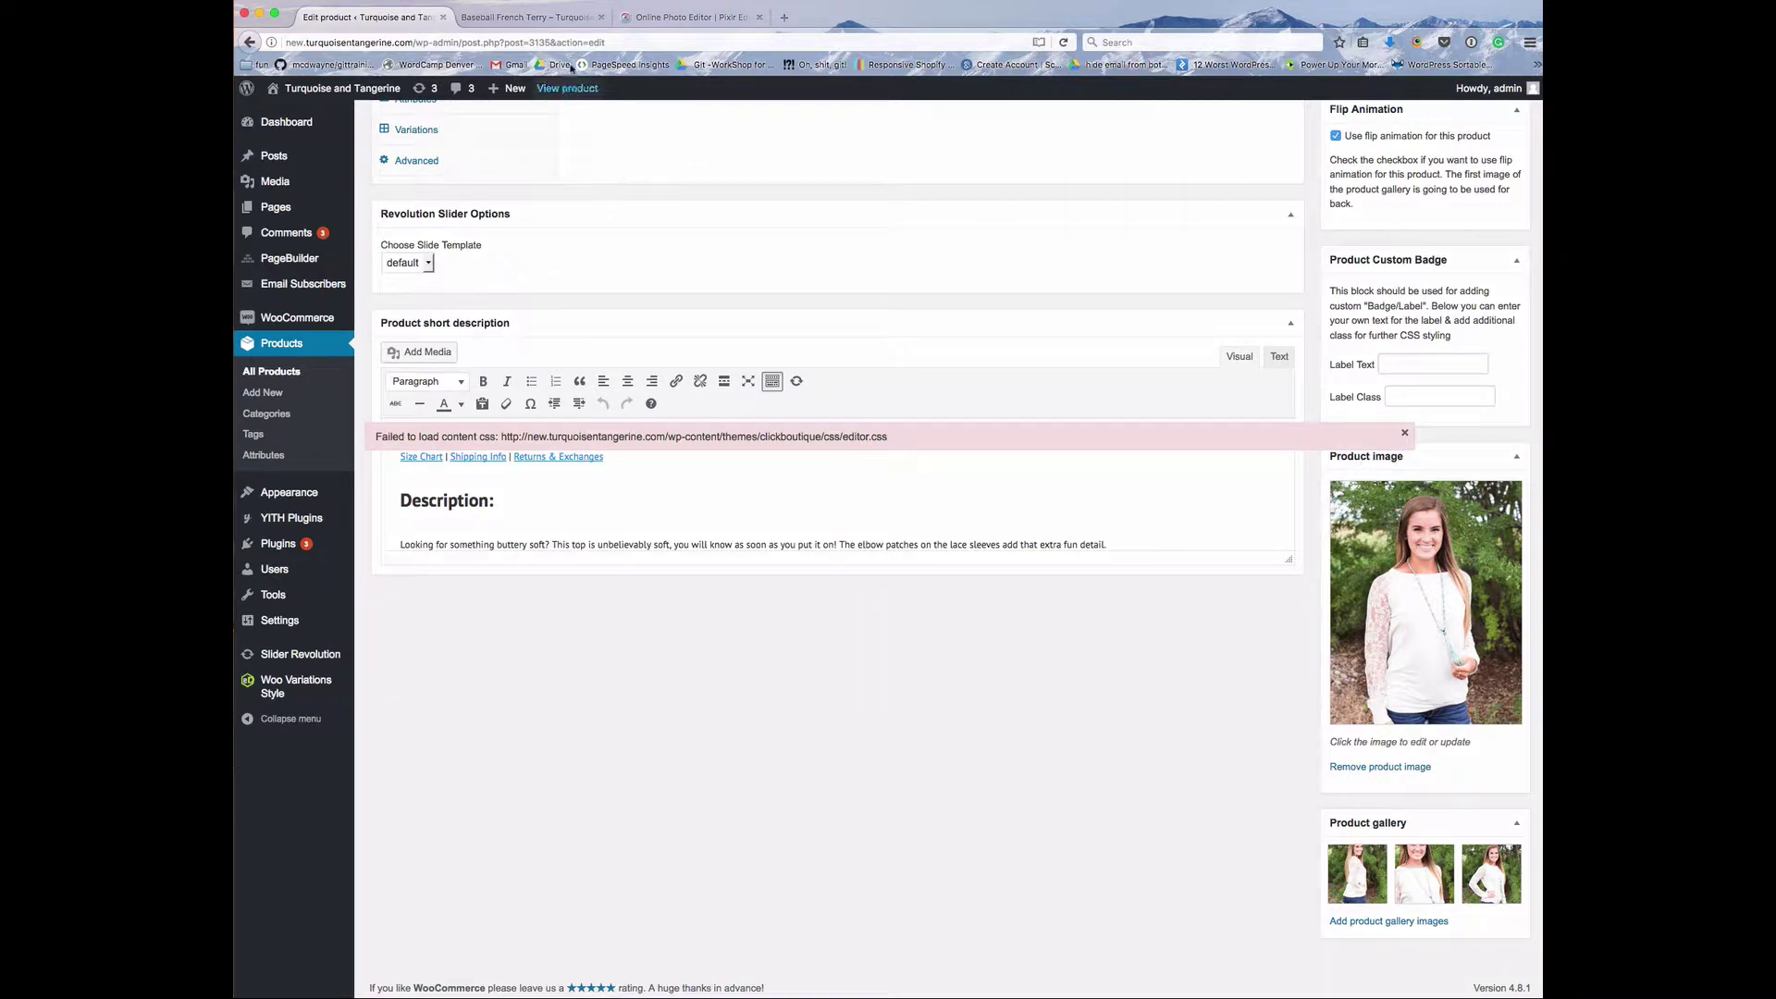
left_click(525, 16)
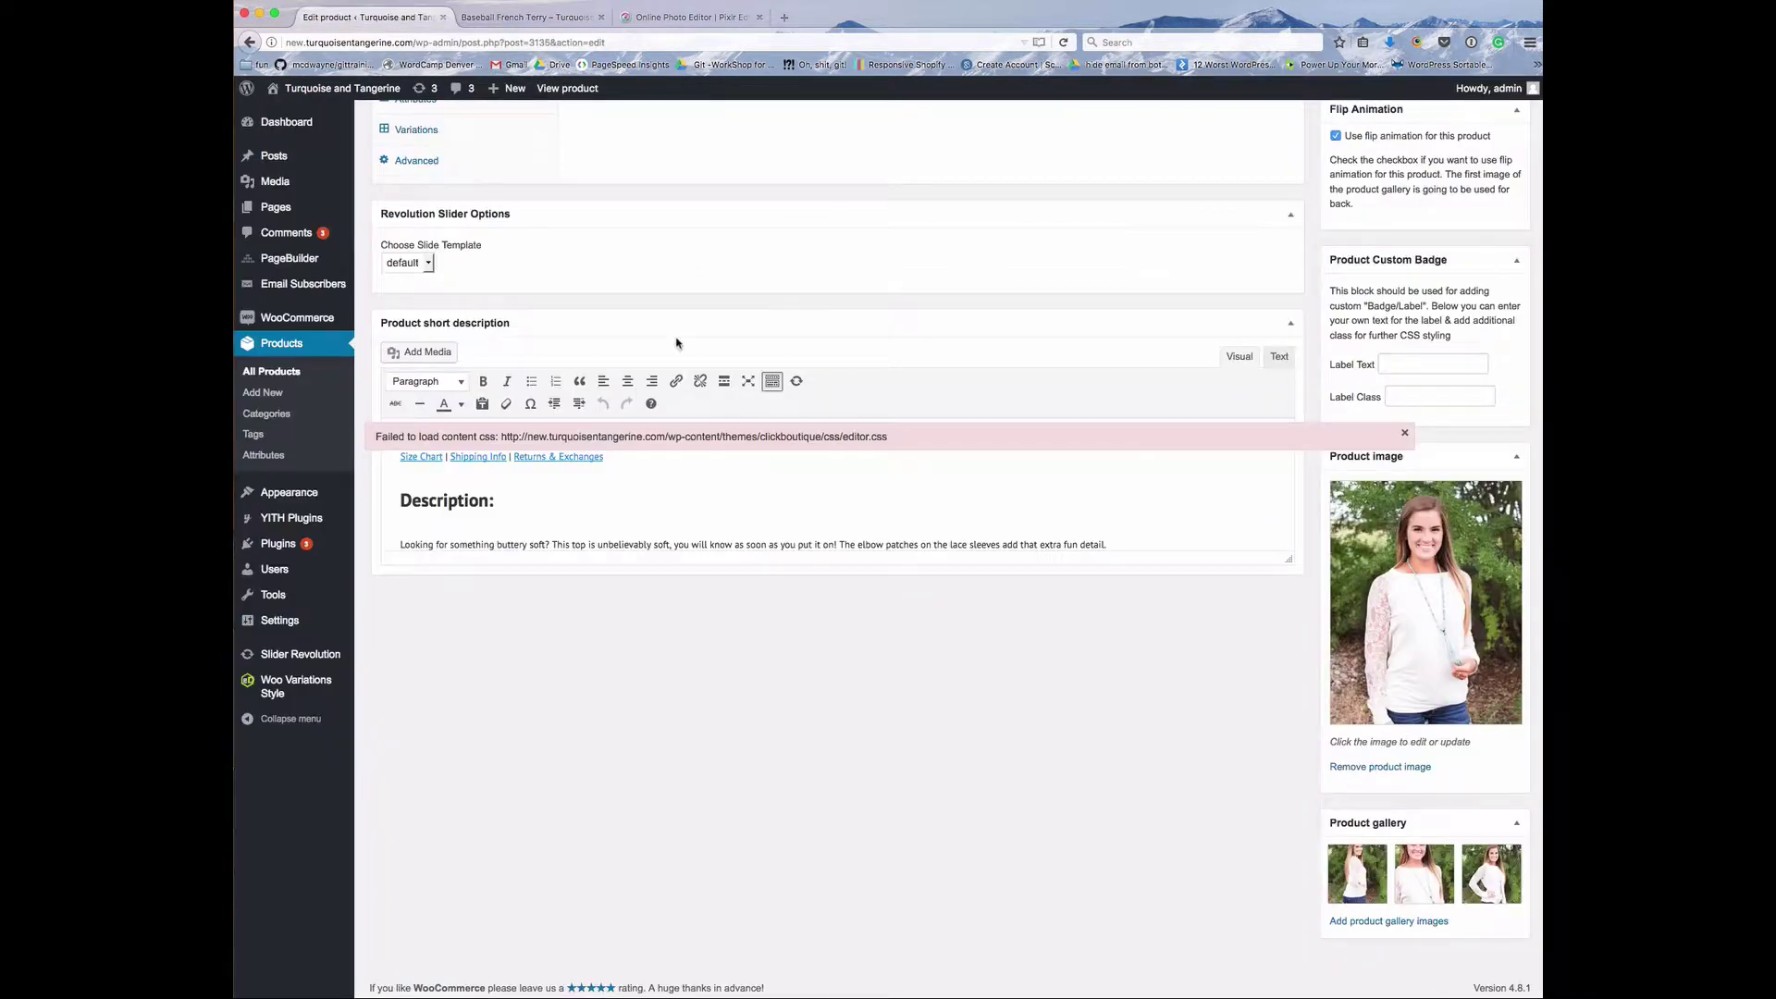
left_click(374, 19)
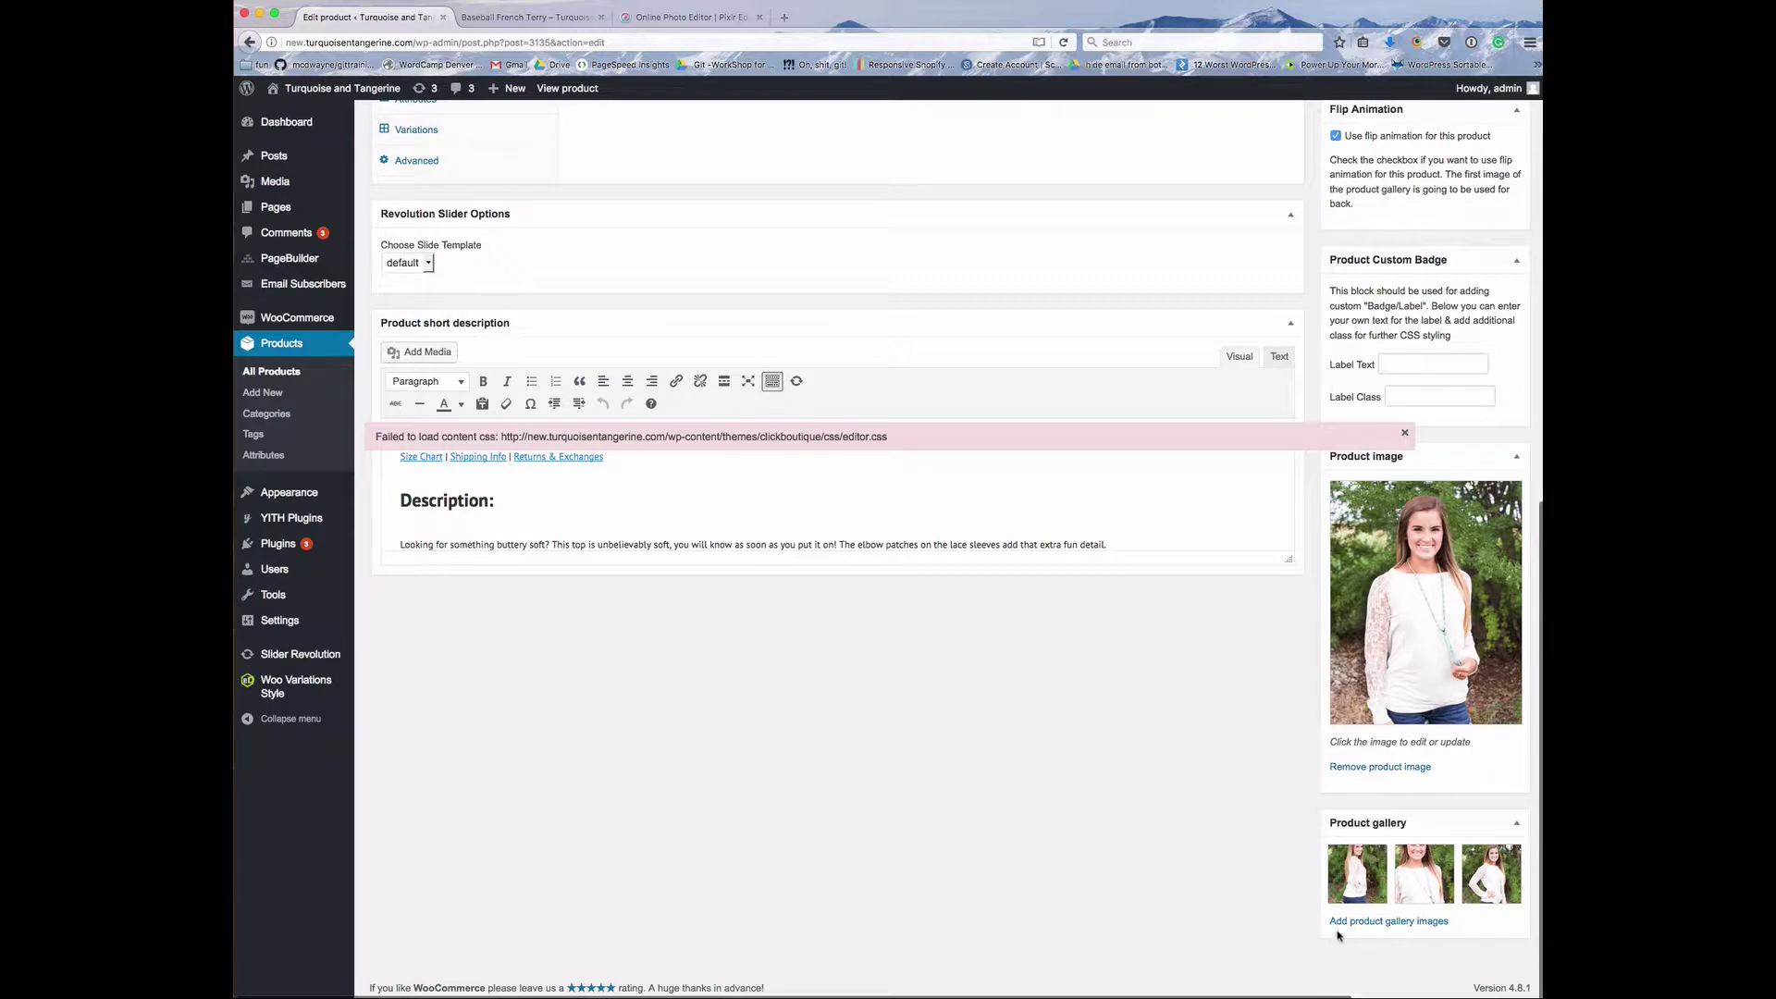
Step: Upload image-1-resized.jpg from the Desktop for the product gallery
left_click(1405, 921)
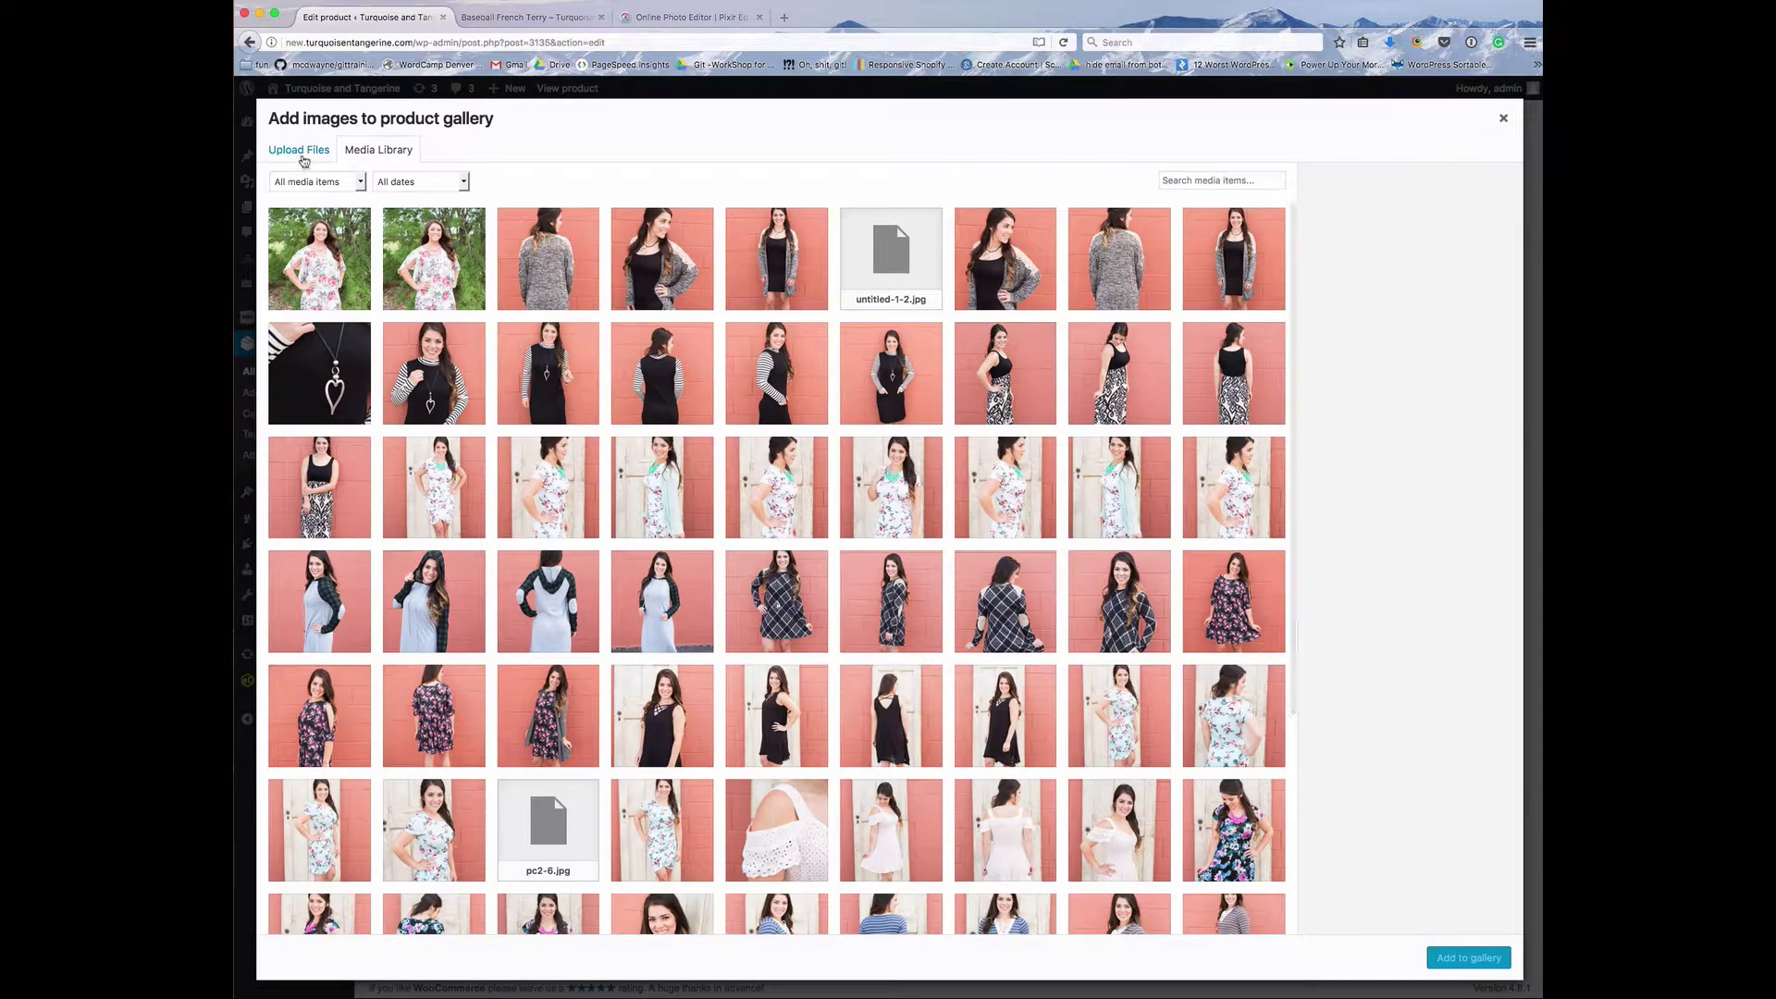
left_click(303, 158)
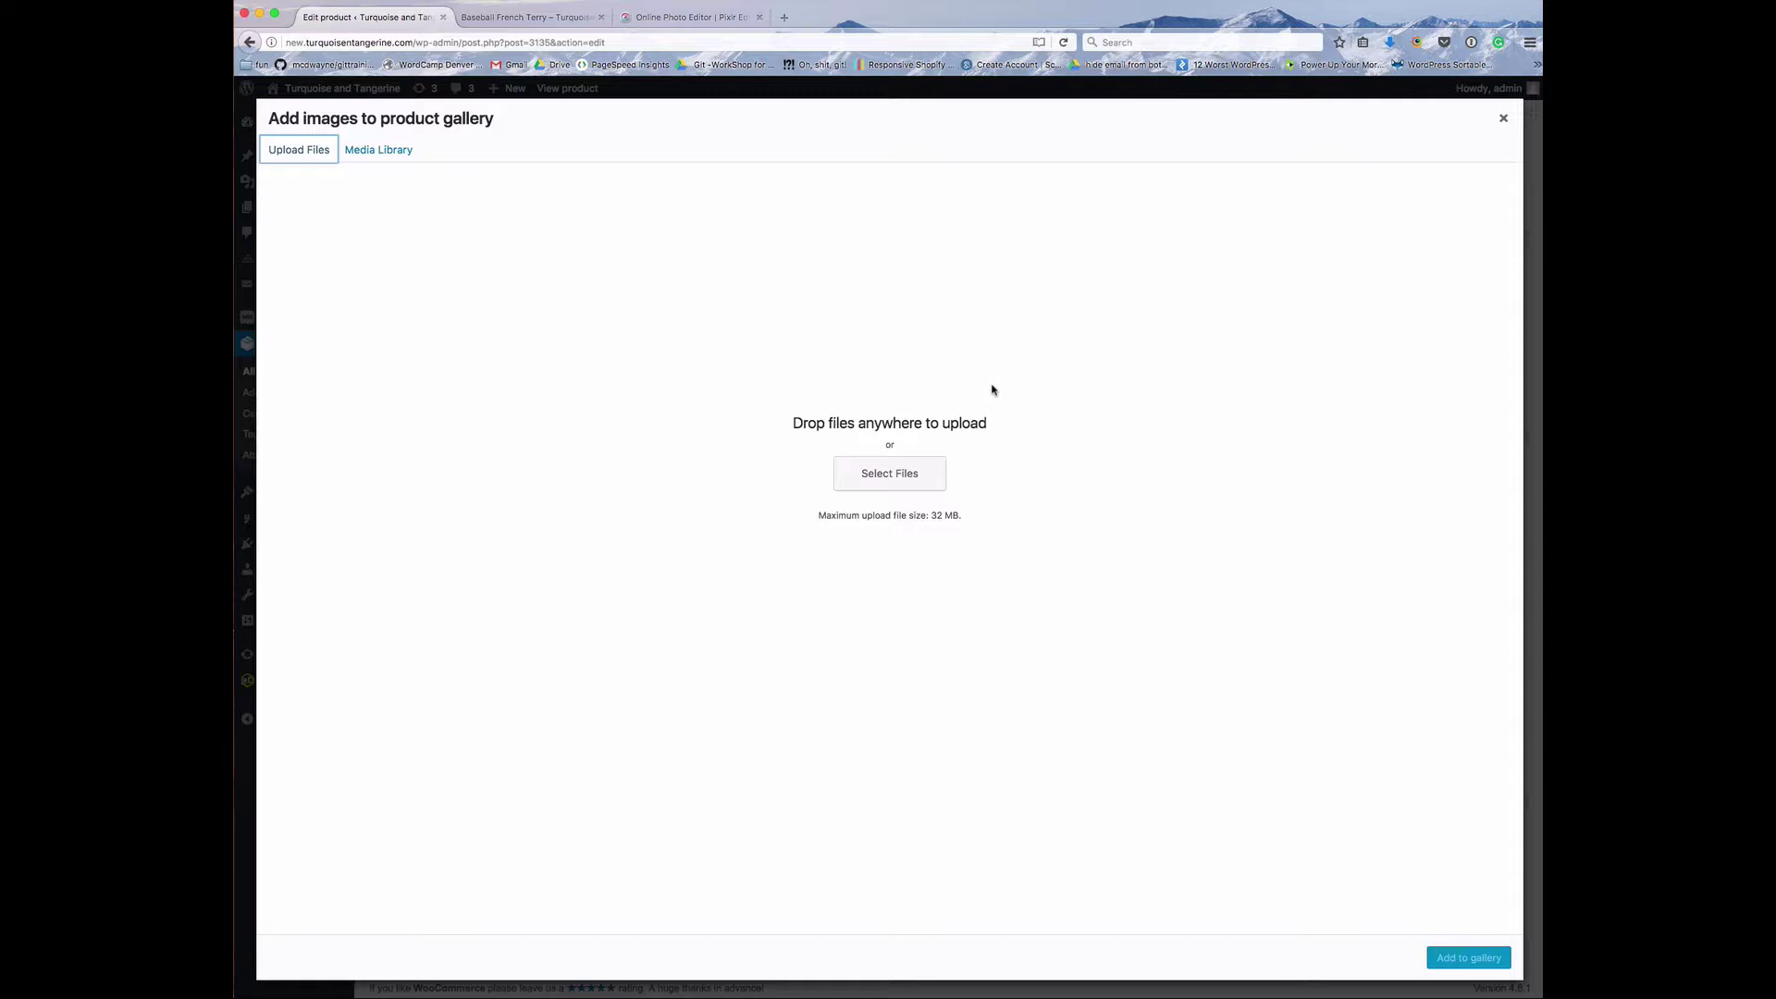
left_click(876, 477)
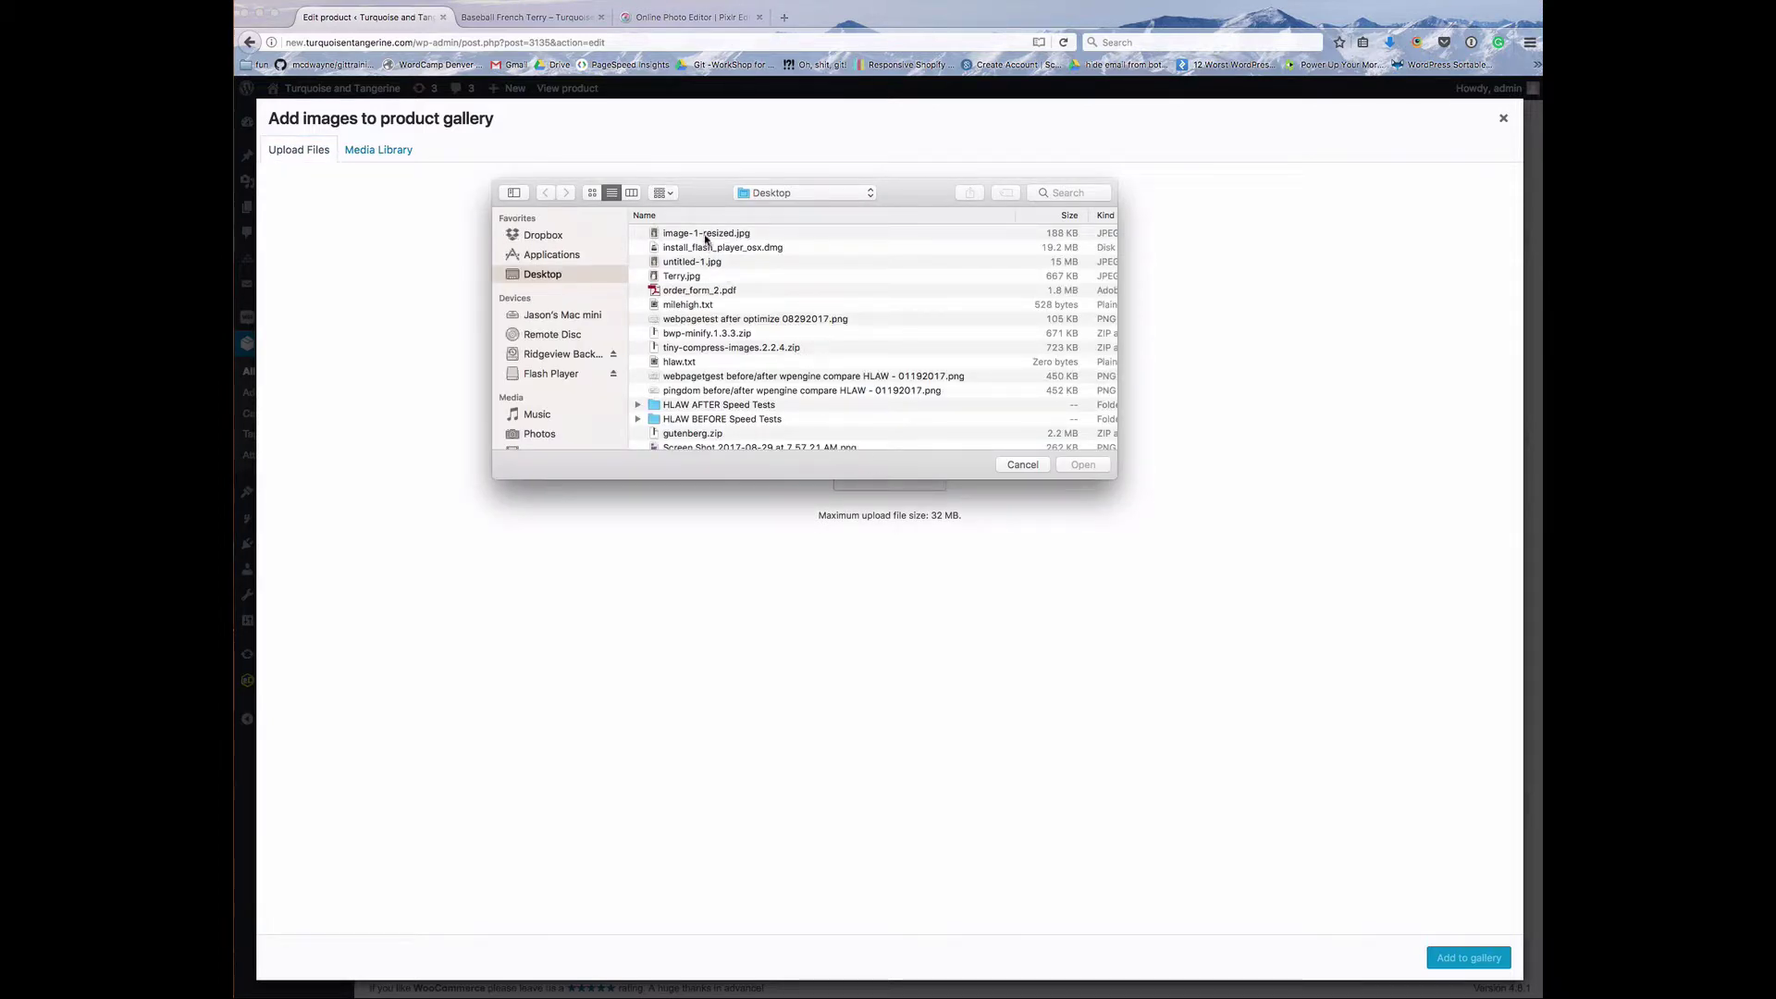
left_click(705, 234)
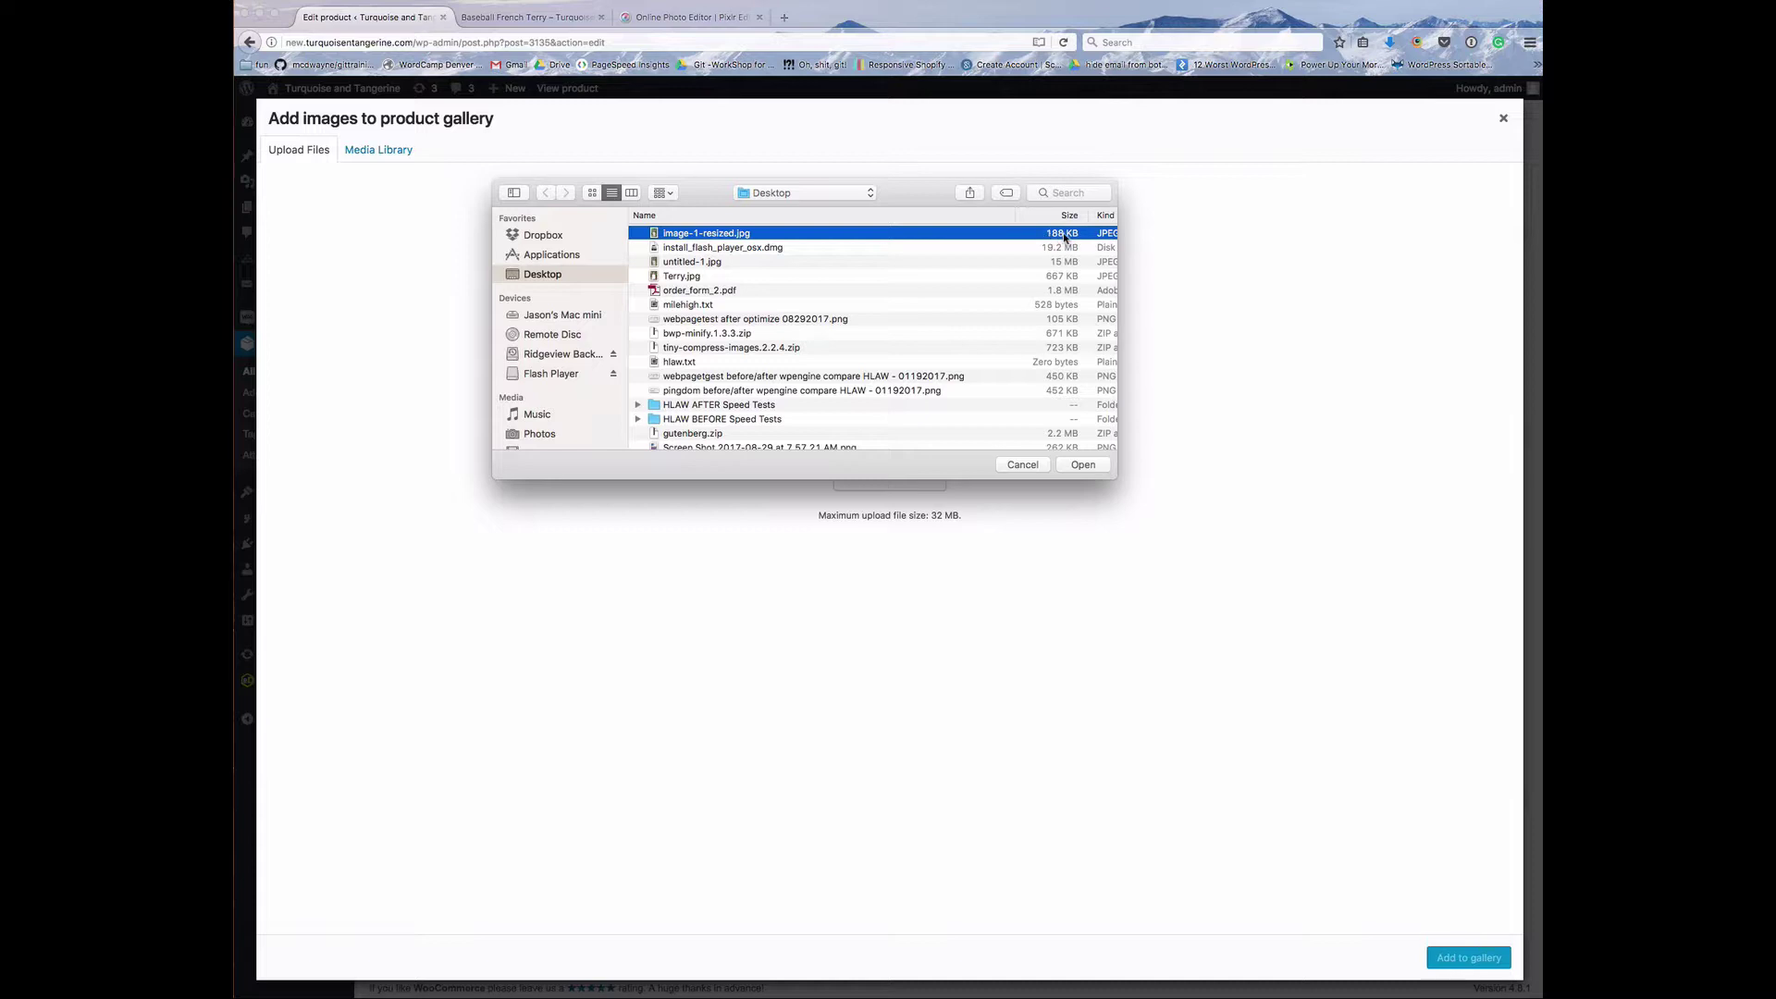
left_click(1082, 465)
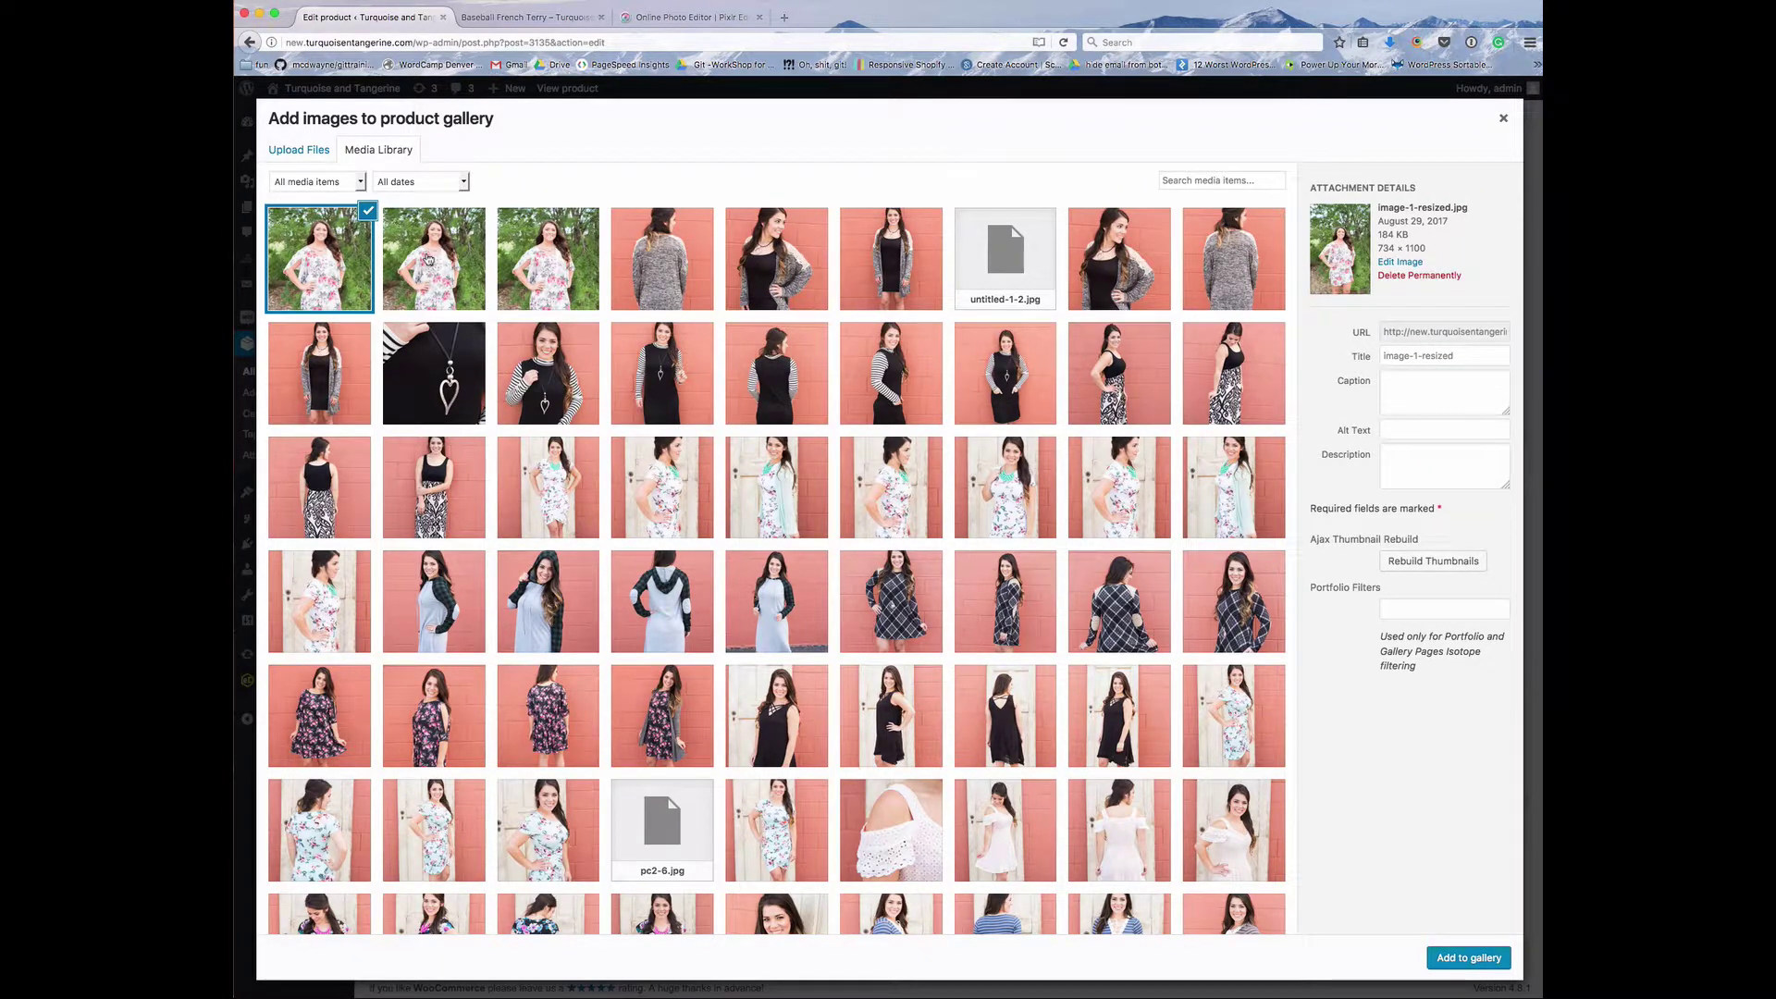
Step: Try selecting several other media library images together with image-1-resized.jpg, and clear the multiple selection
left_click(429, 260)
left_click(551, 260)
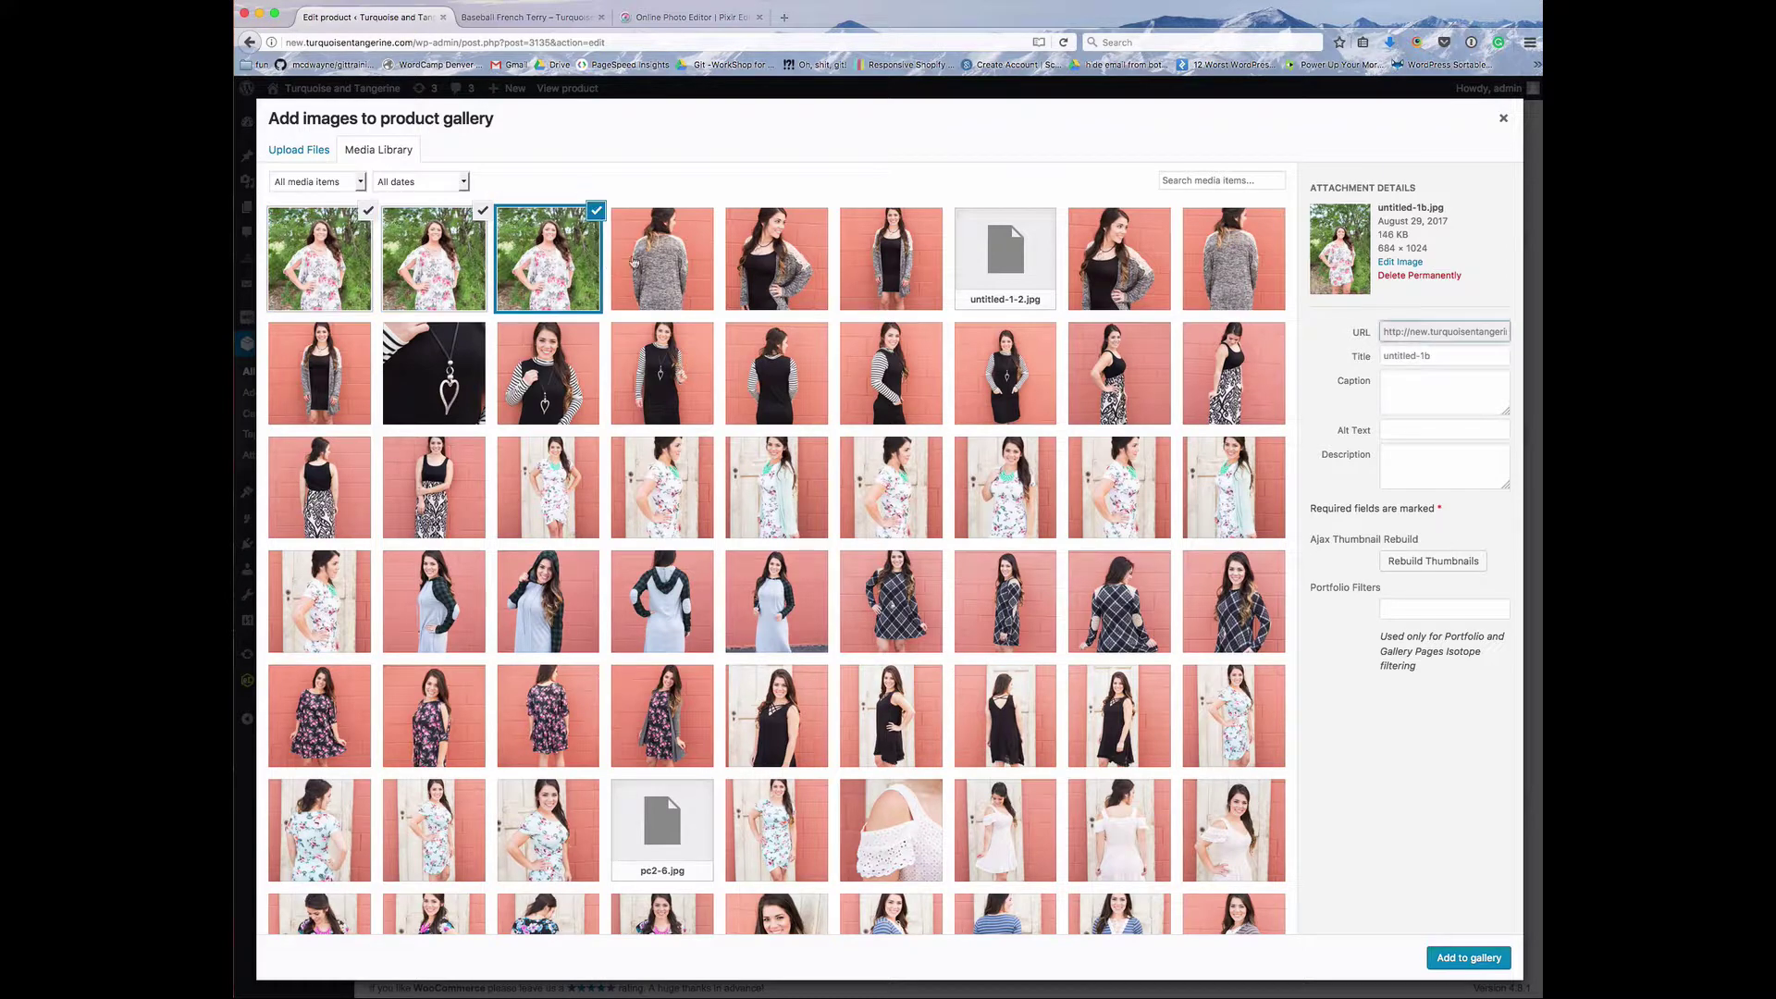
left_click(655, 261)
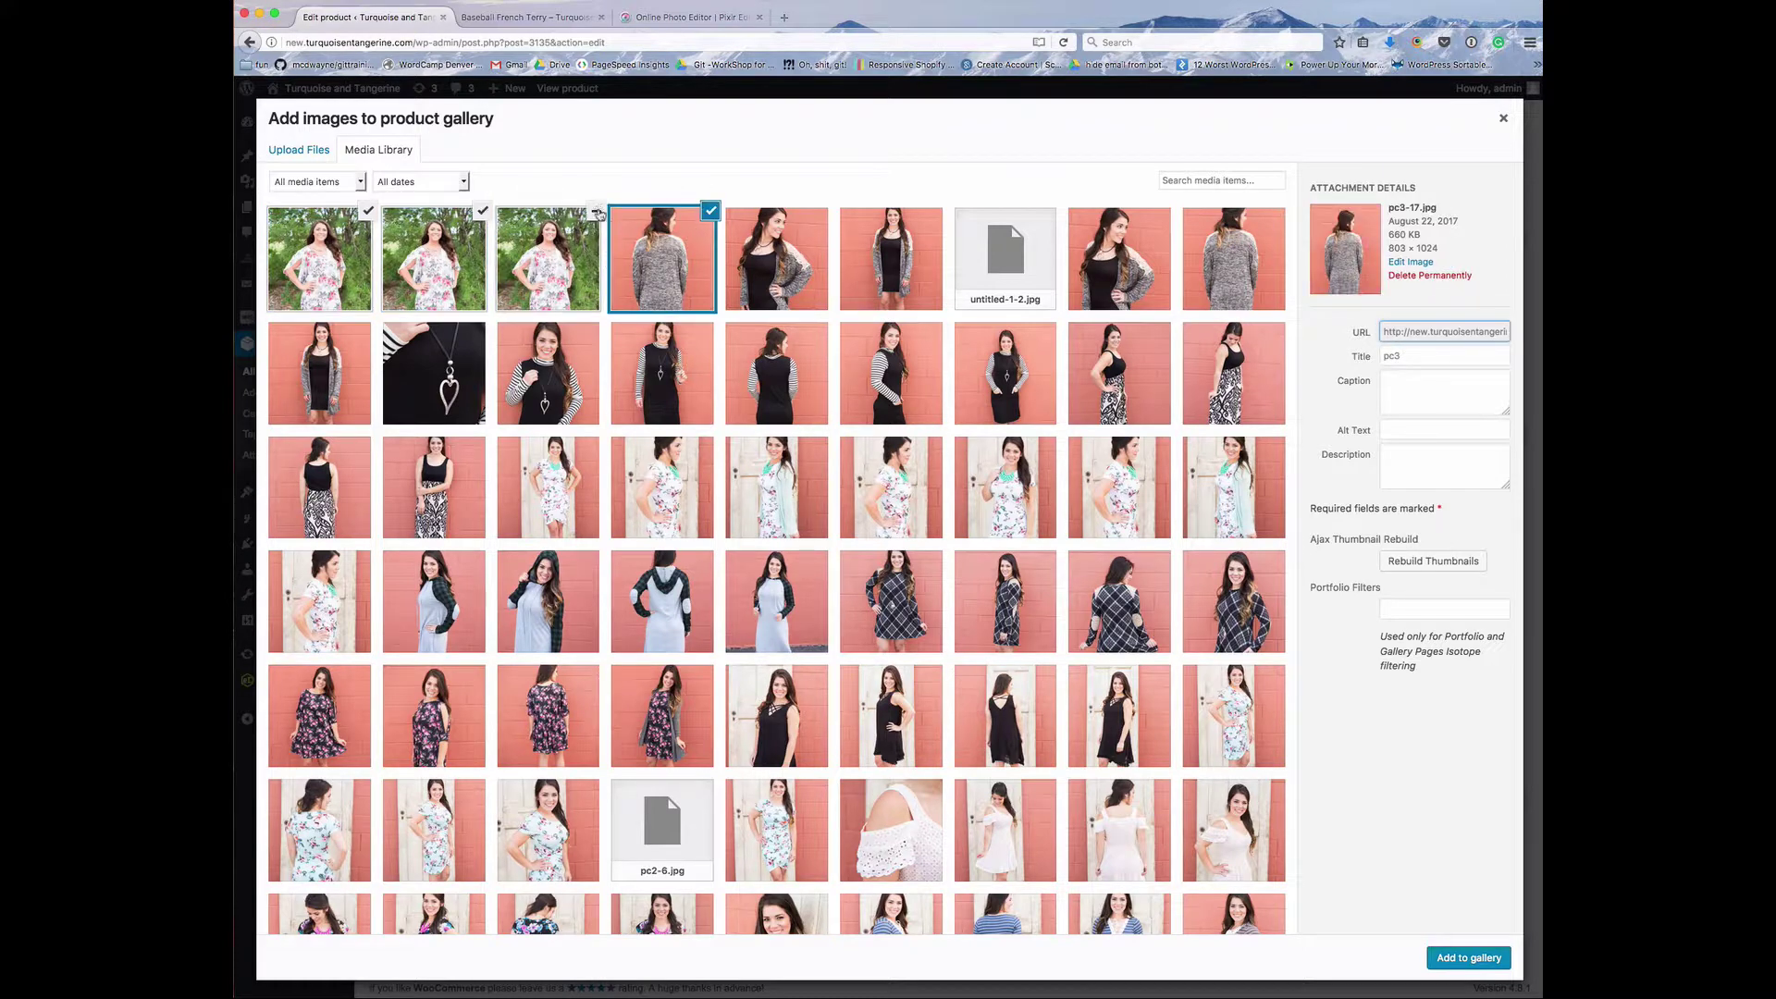
left_click(777, 259)
left_click(891, 259)
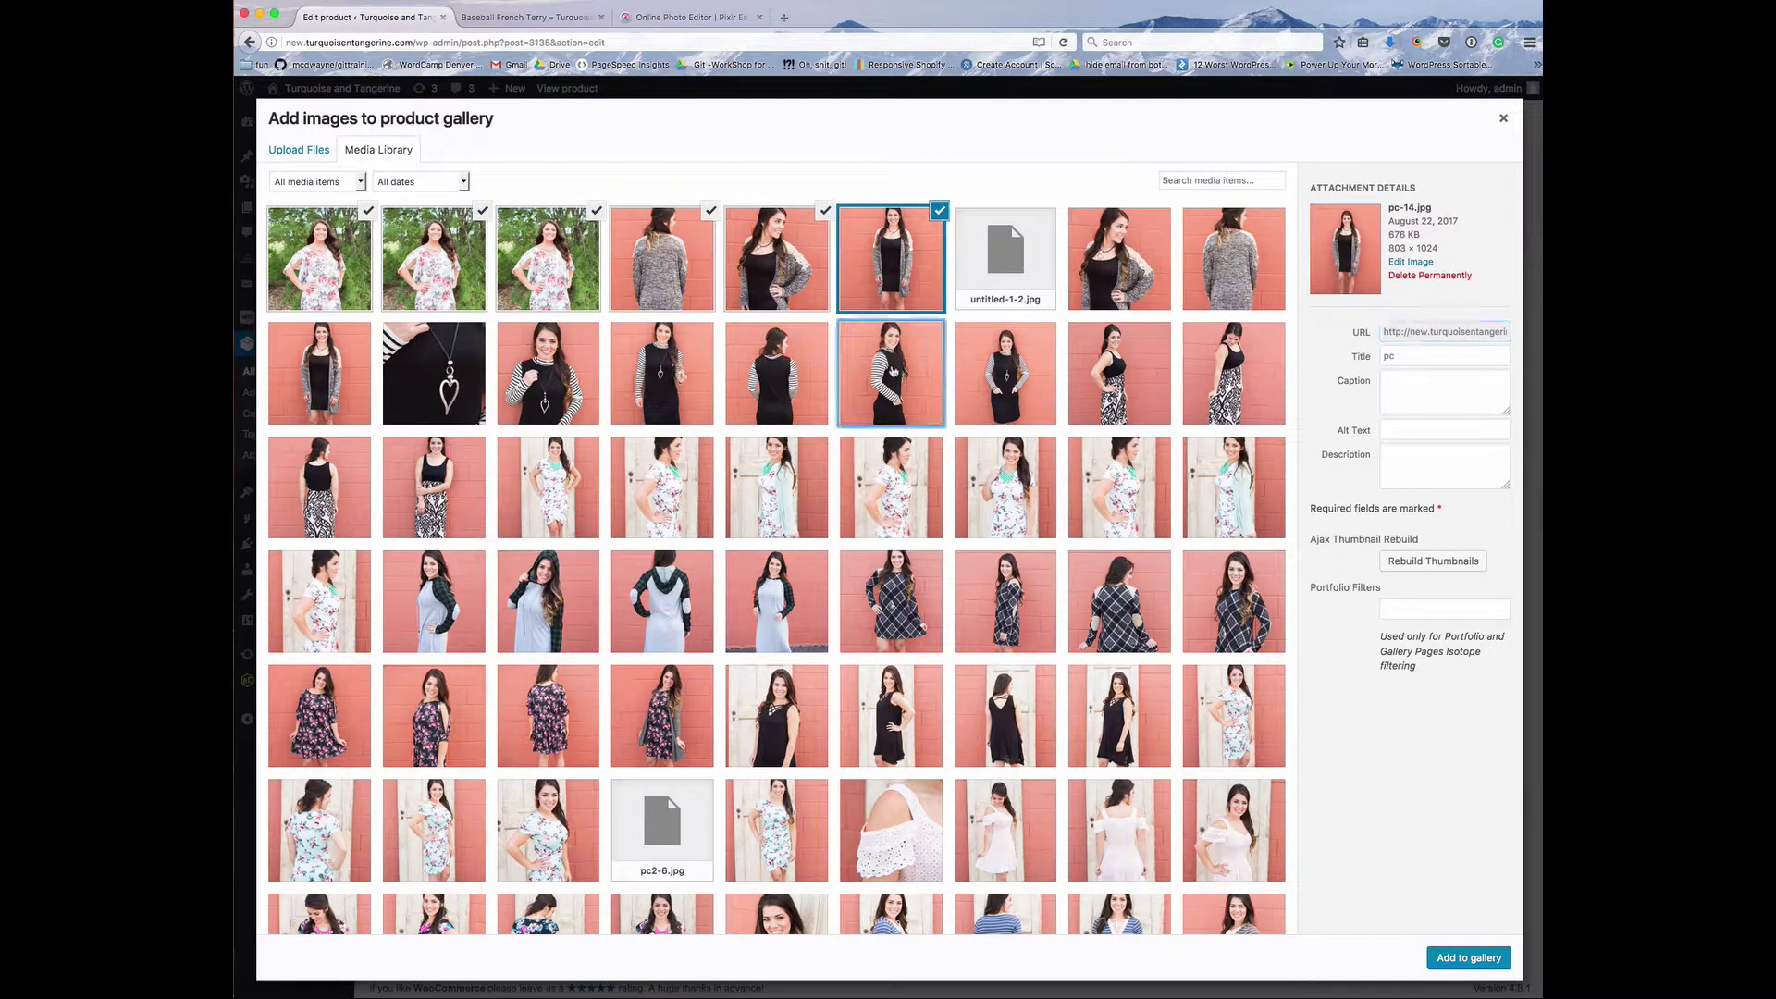
left_click(891, 371)
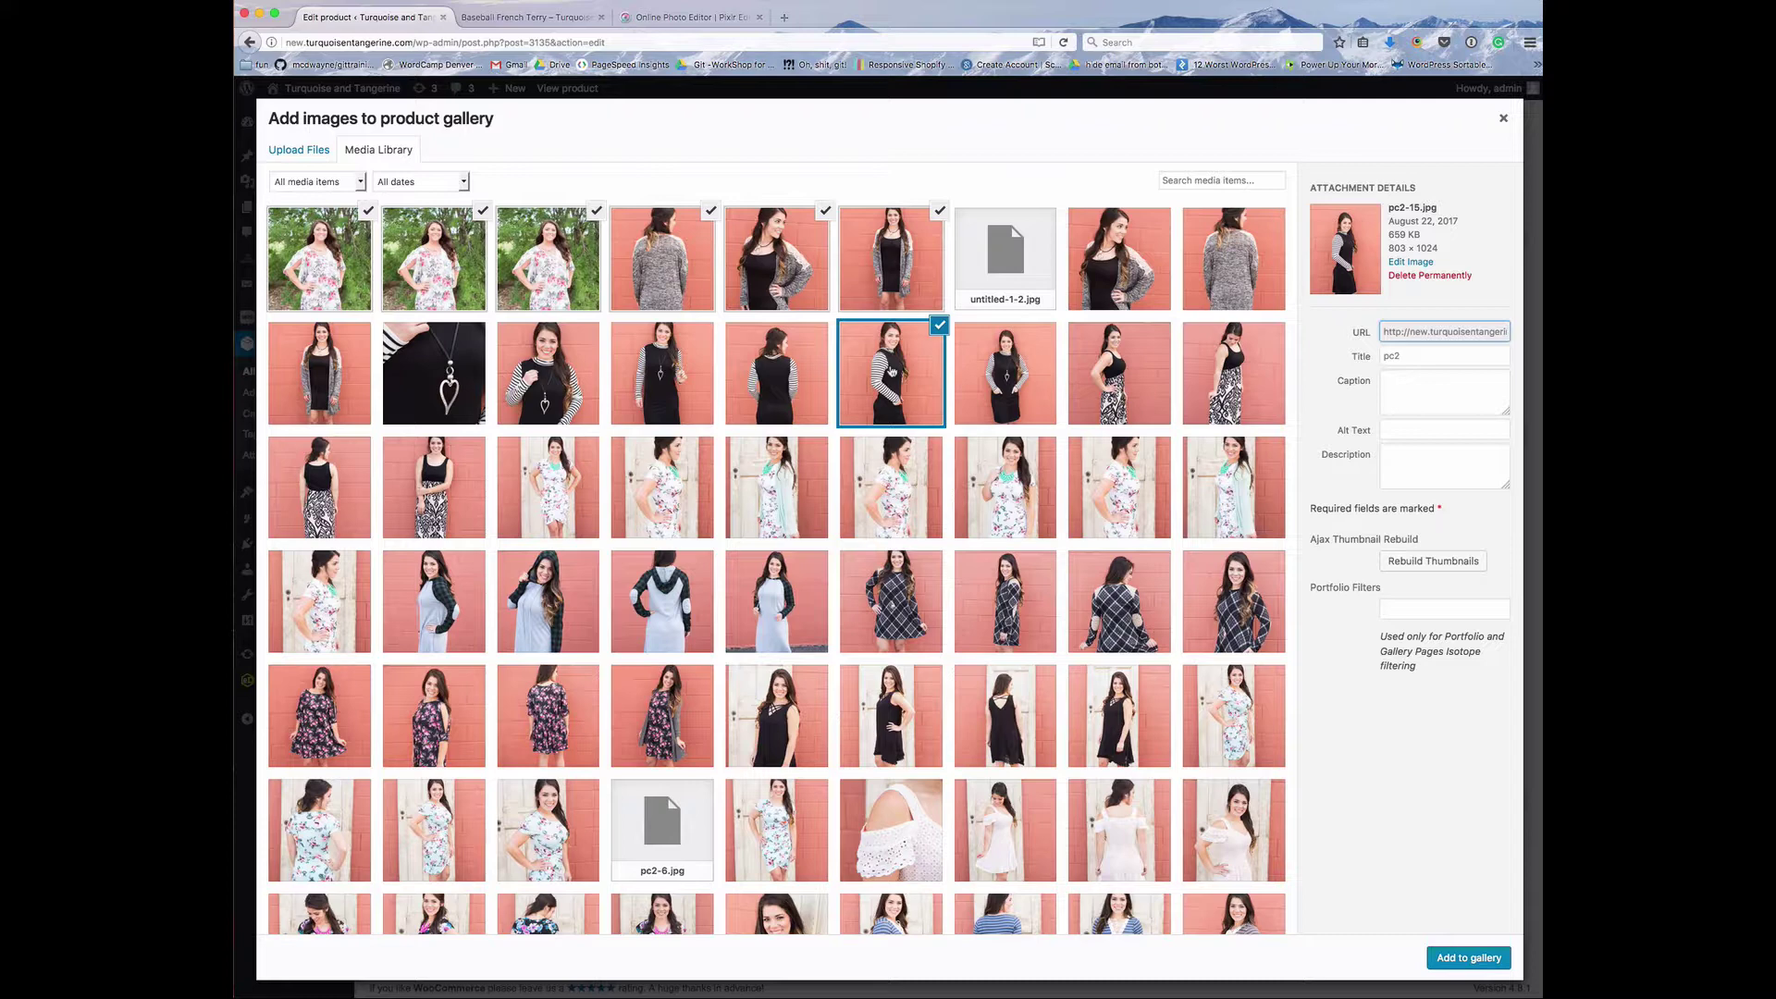
left_click(357, 262)
left_click(438, 262)
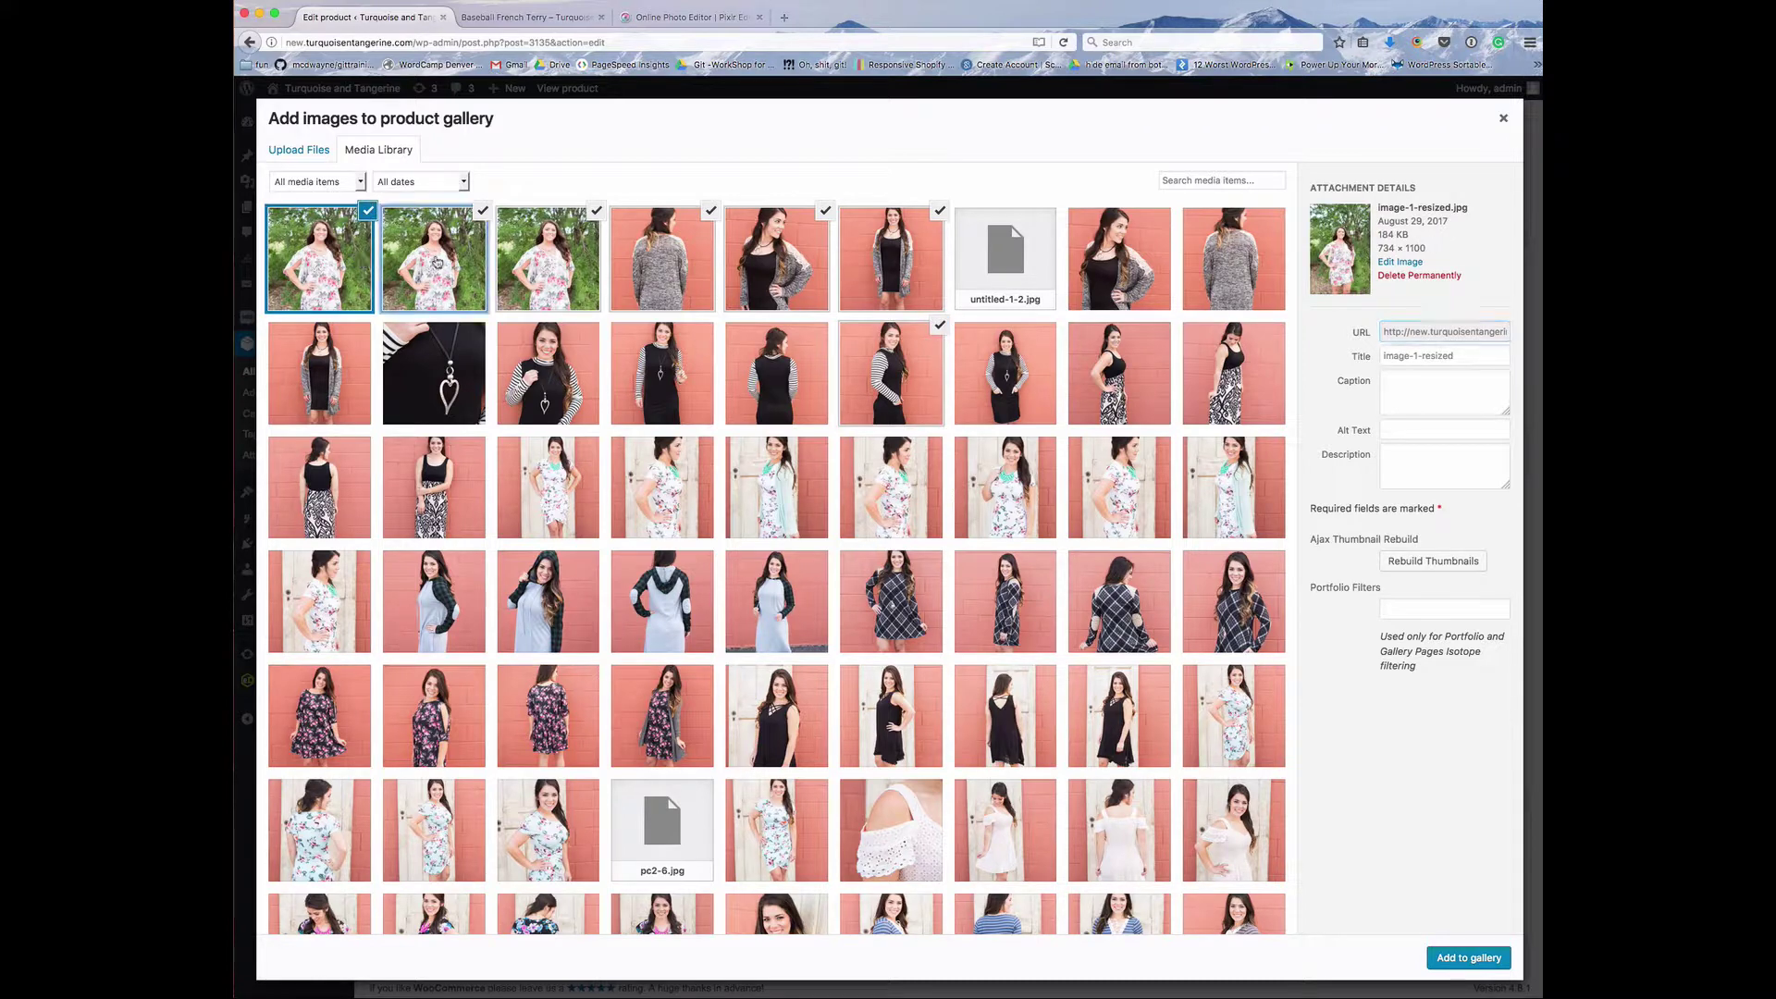
left_click(438, 263)
left_click(440, 262)
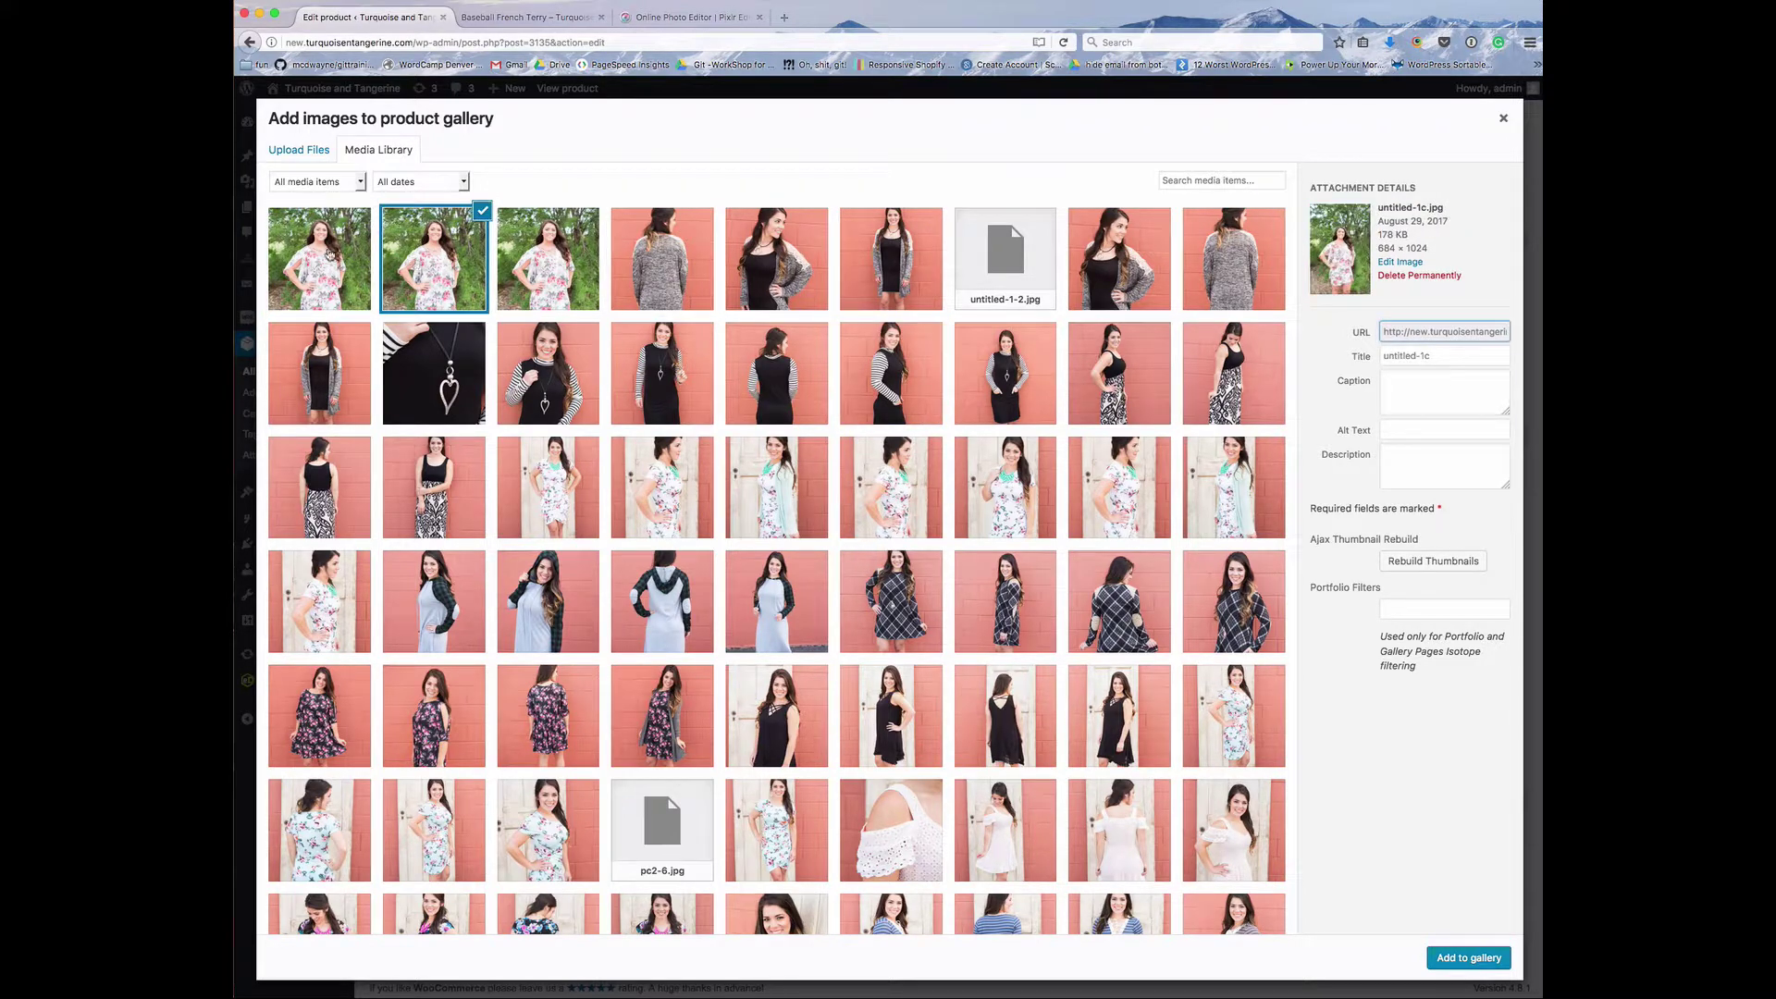
Step: Add only image-1-resized.jpg to the product gallery
left_click(330, 251)
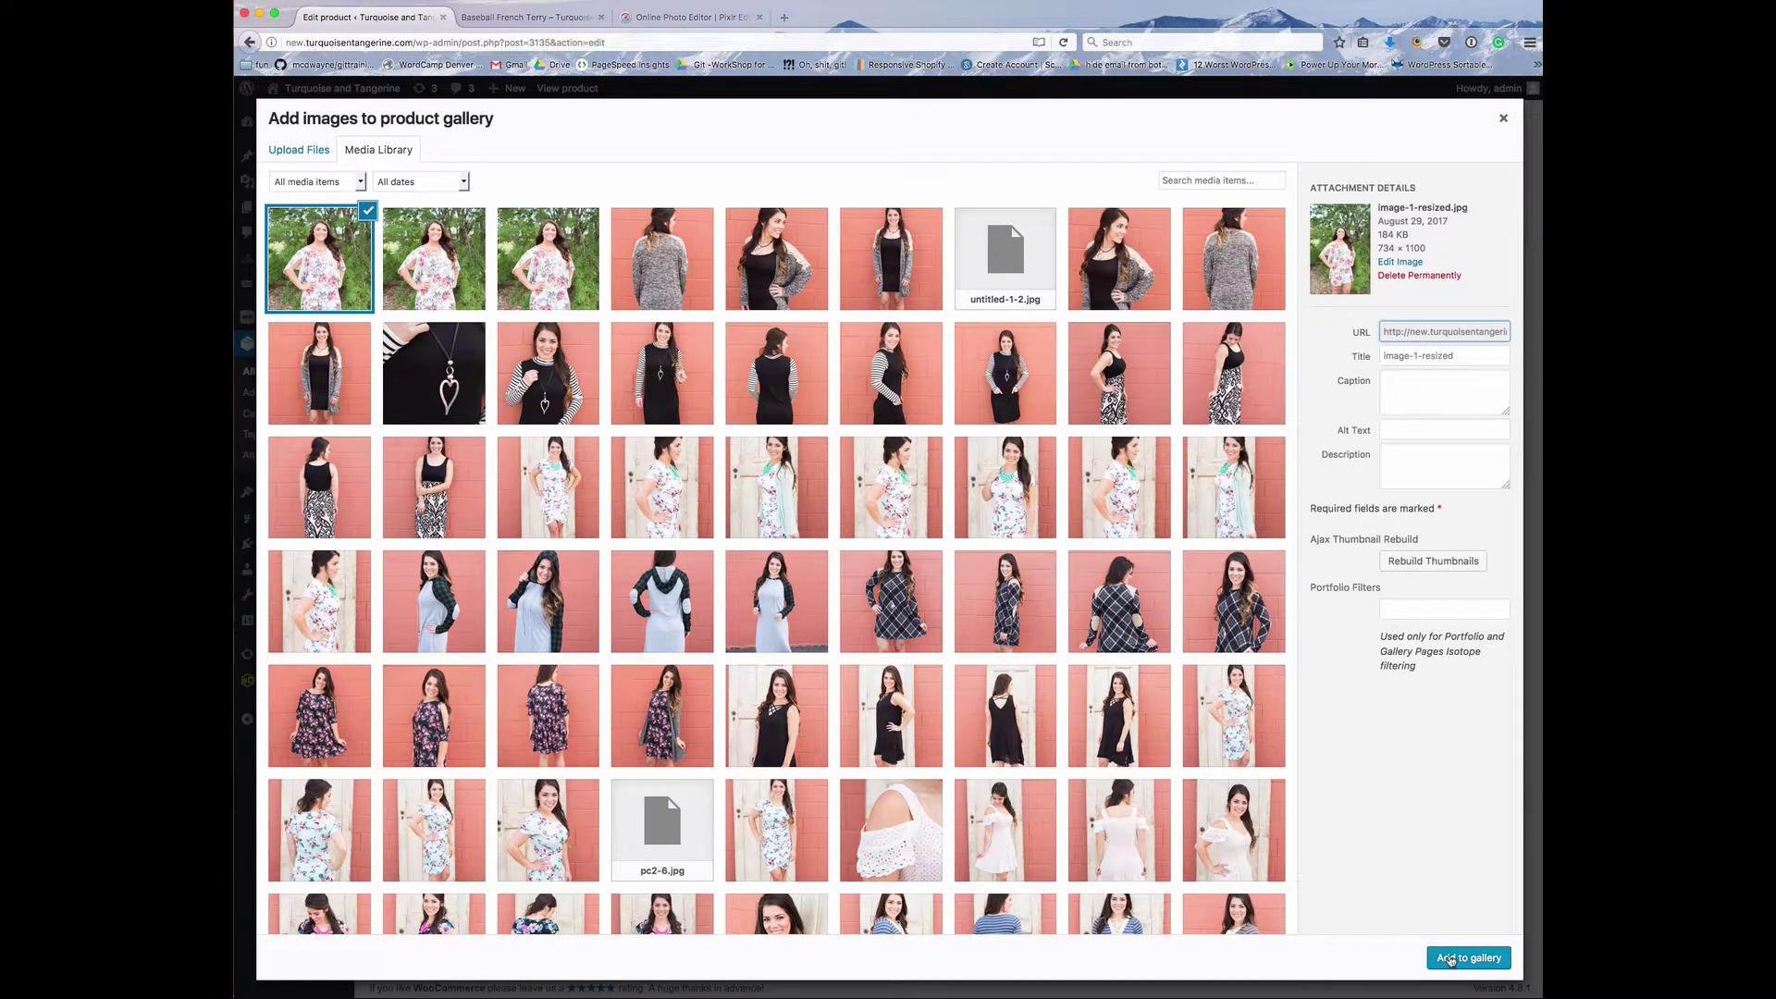
left_click(1451, 960)
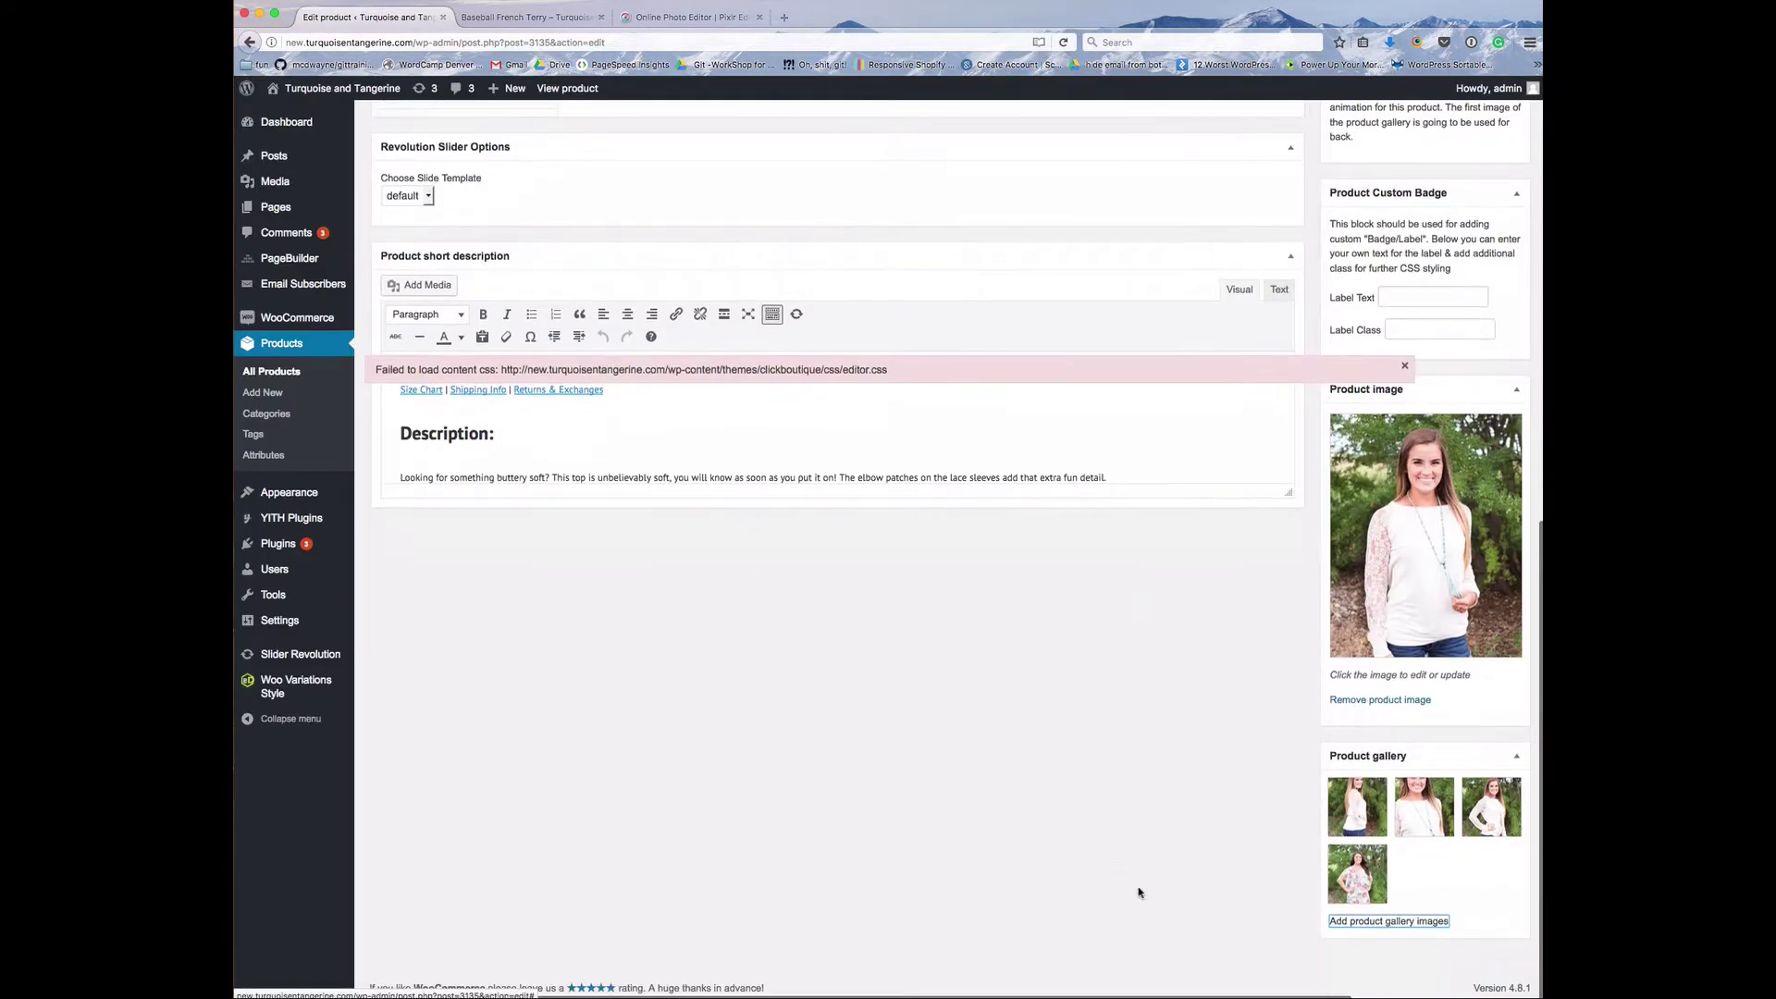
Step: Update the product and switch to its Baseball French Terry storefront page
scroll(1252, 849, "up", 10)
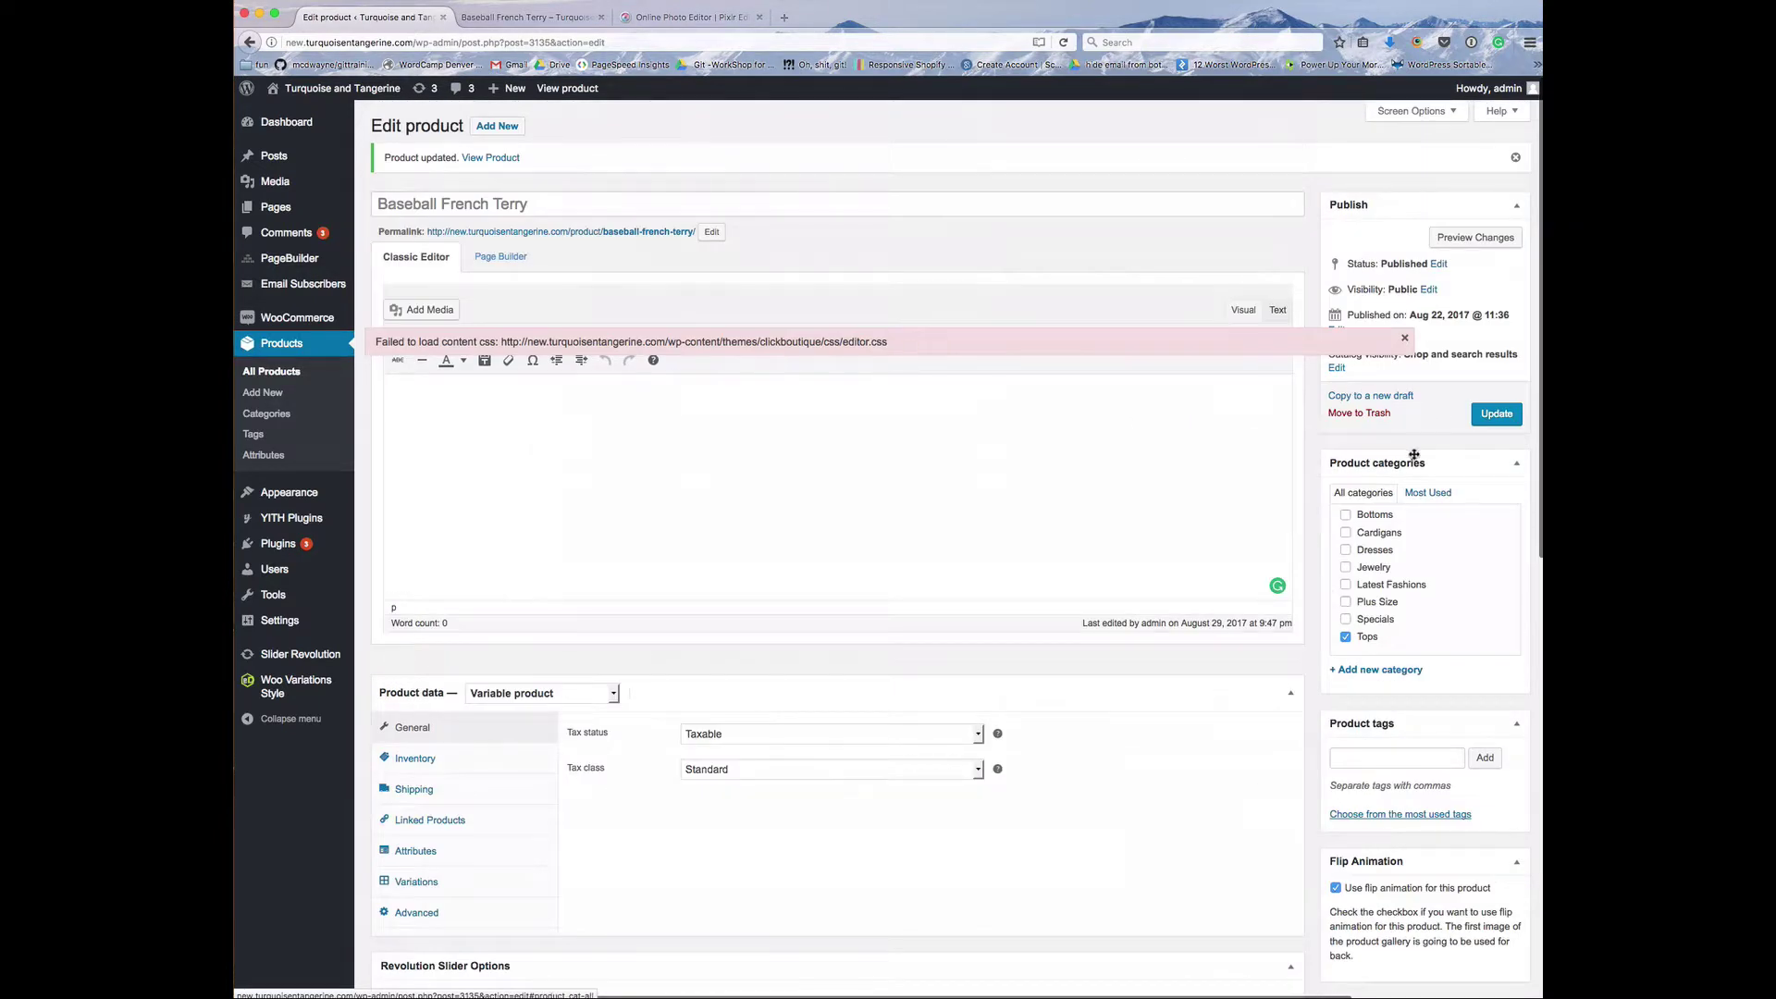
left_click(1491, 415)
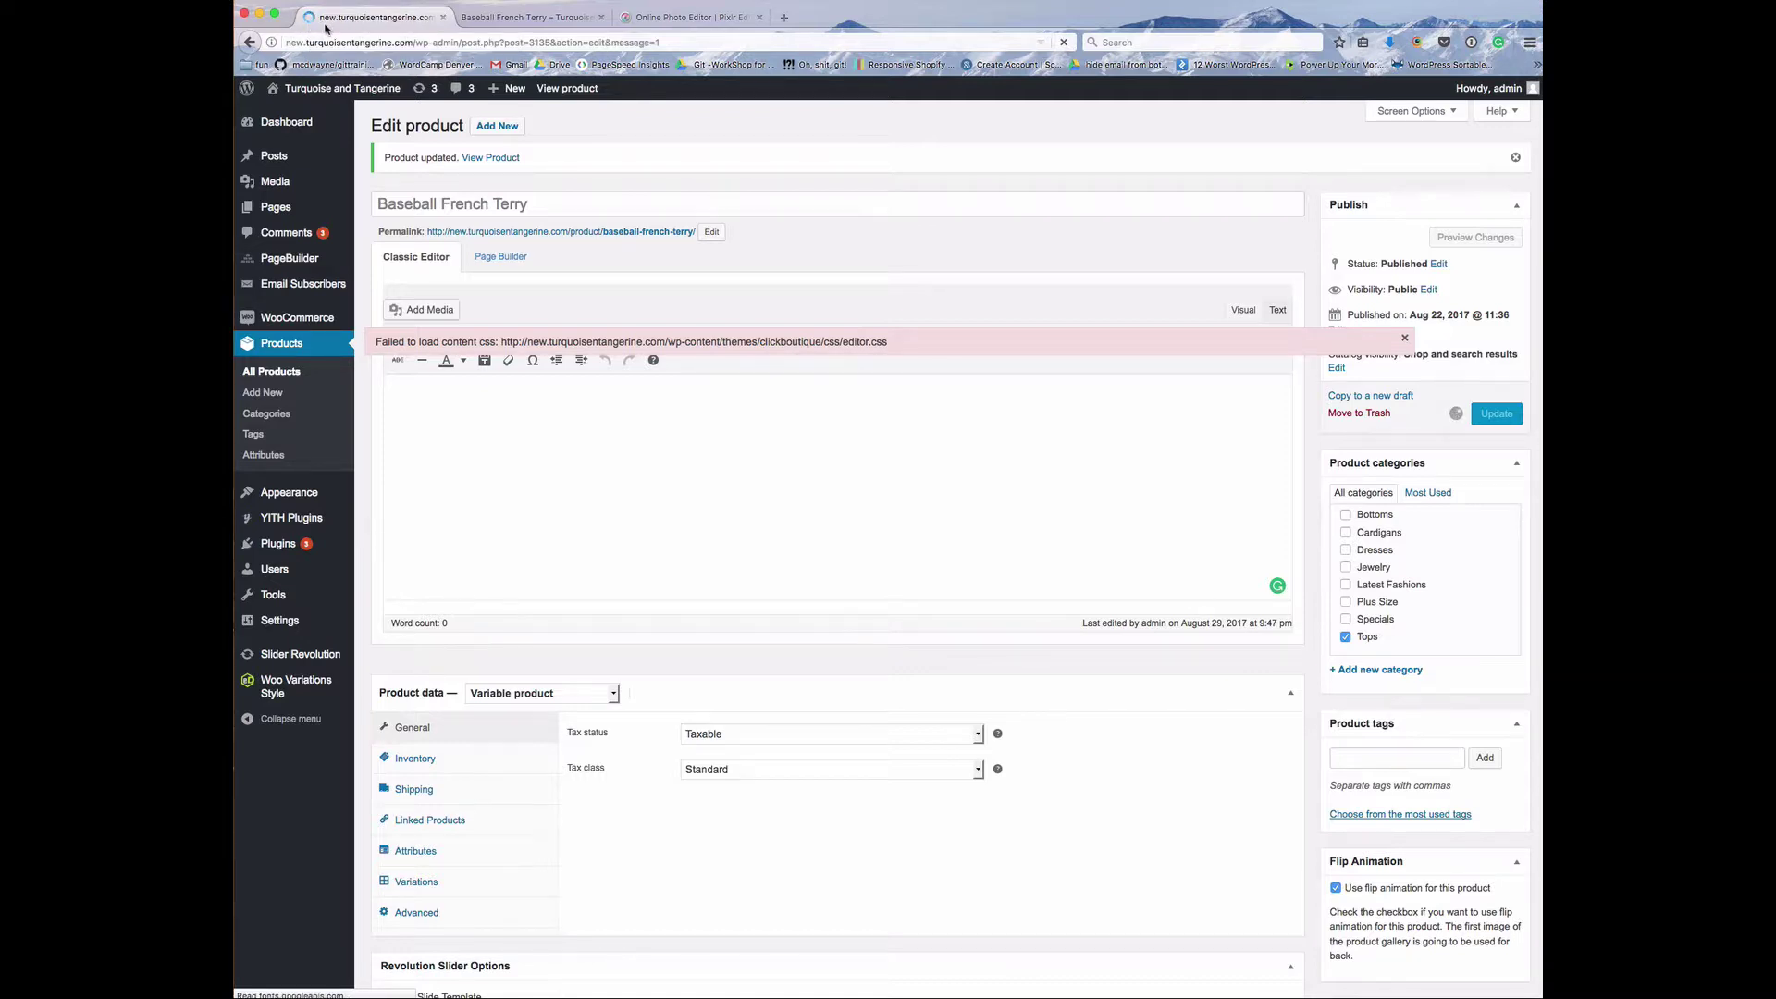
left_click(523, 23)
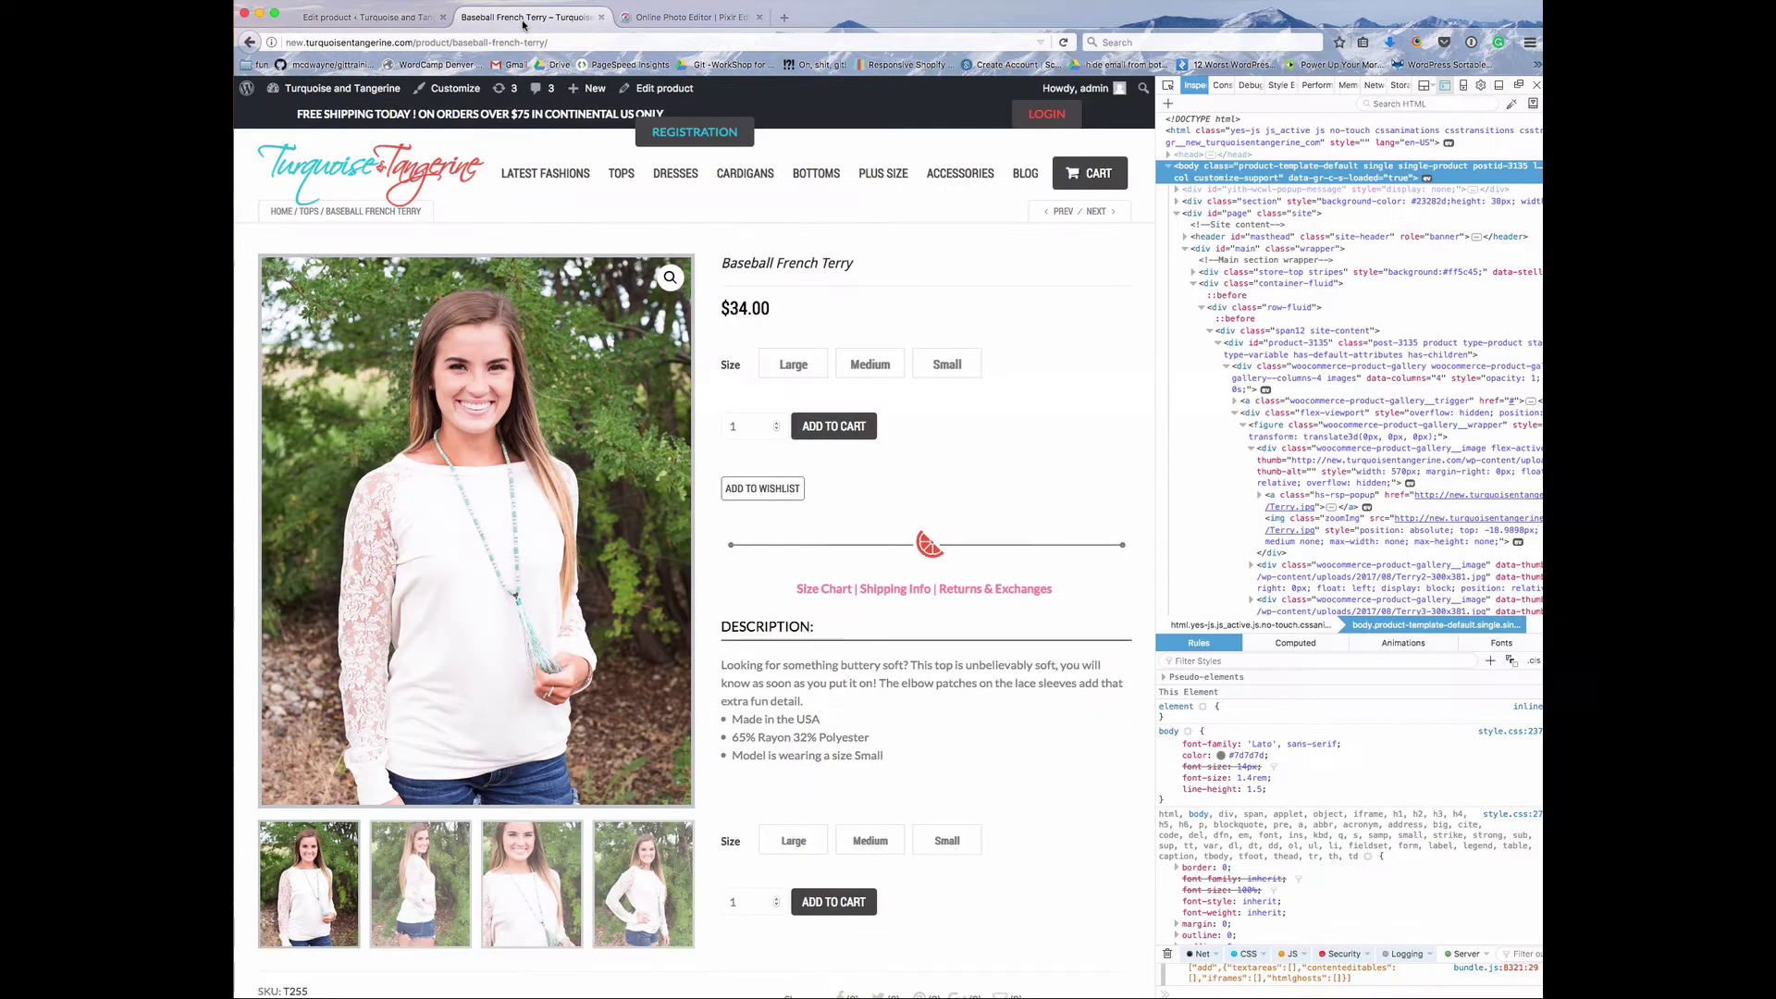
Step: Reload the Baseball French Terry storefront page and view the newly added floral-dress photo enlarged in the product gallery
key("super+r")
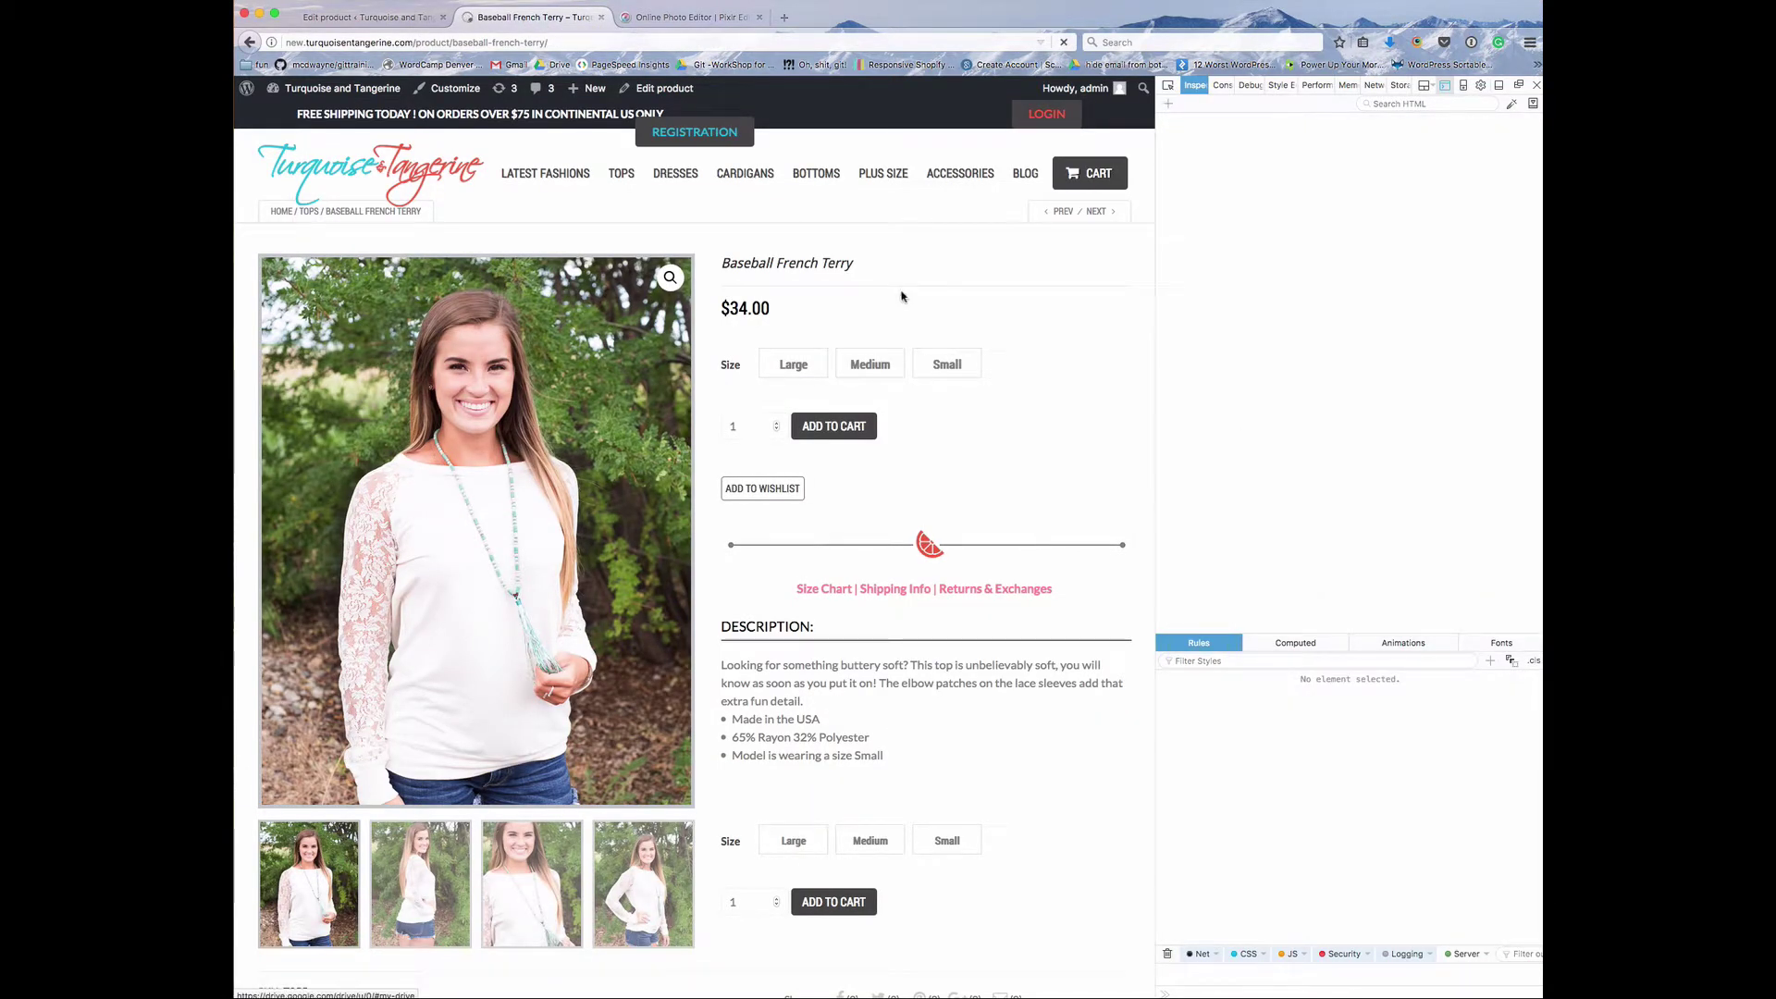
scroll(1109, 477, "down", 2)
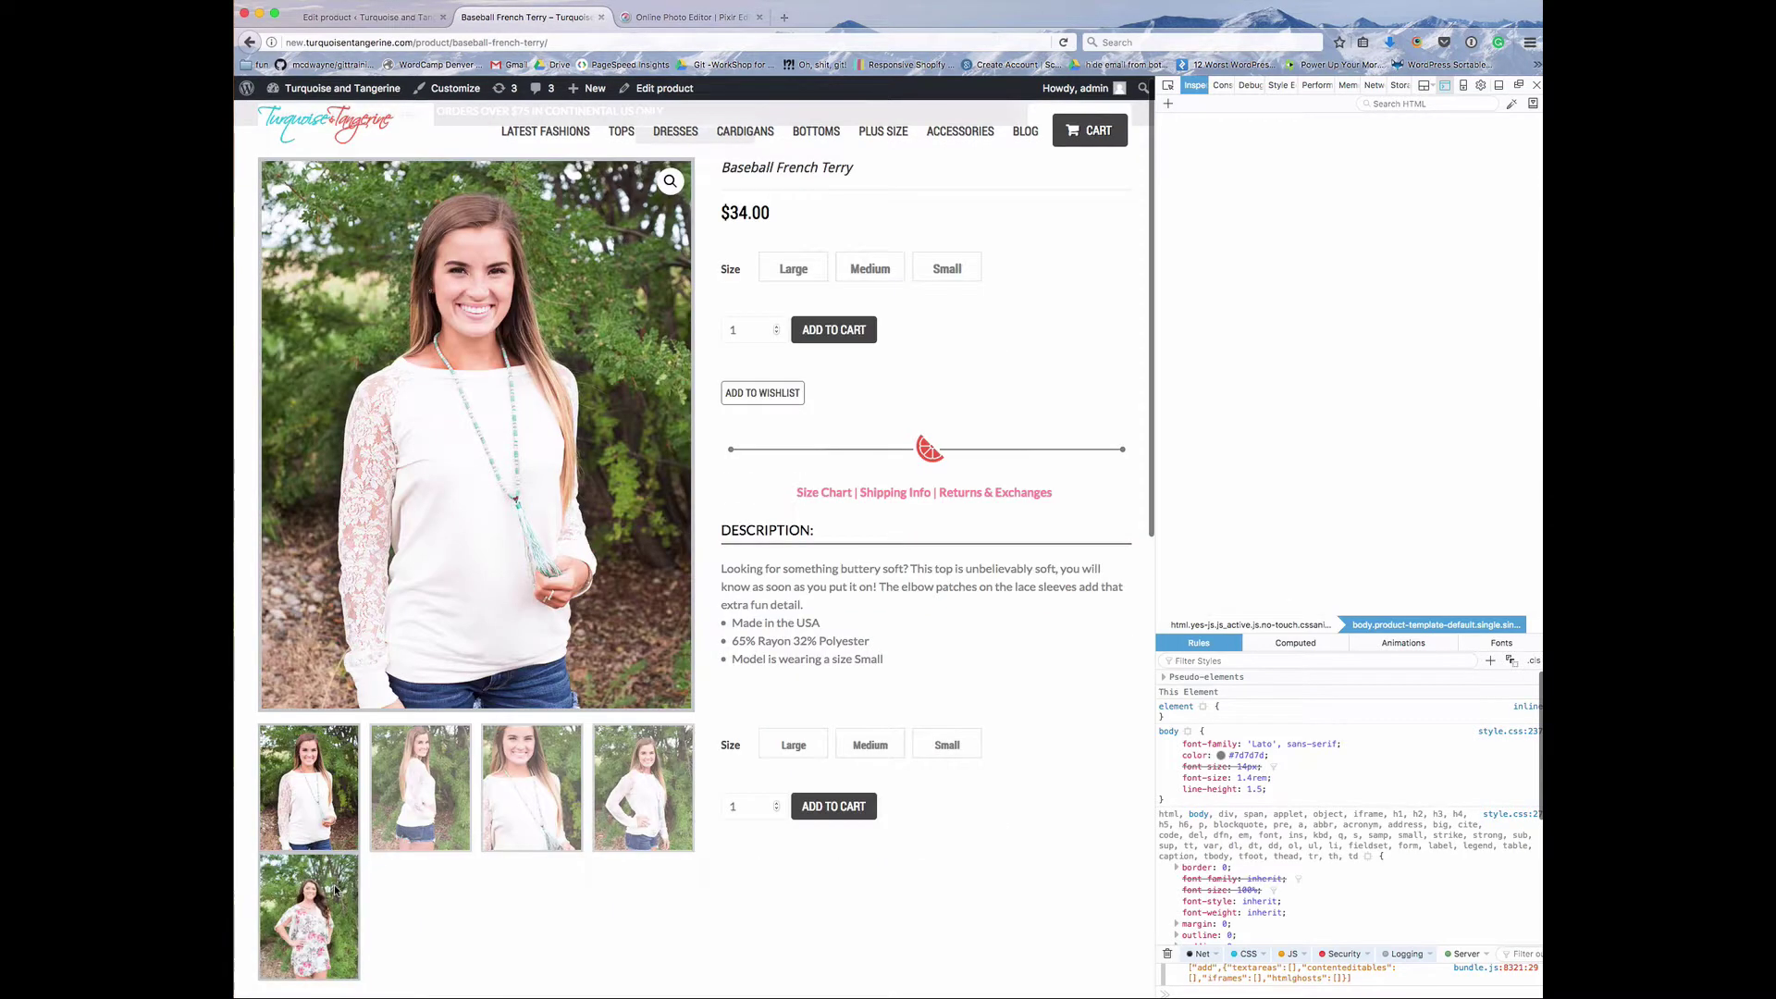
scroll(334, 884, "down", 3)
scroll(412, 766, "up", 2)
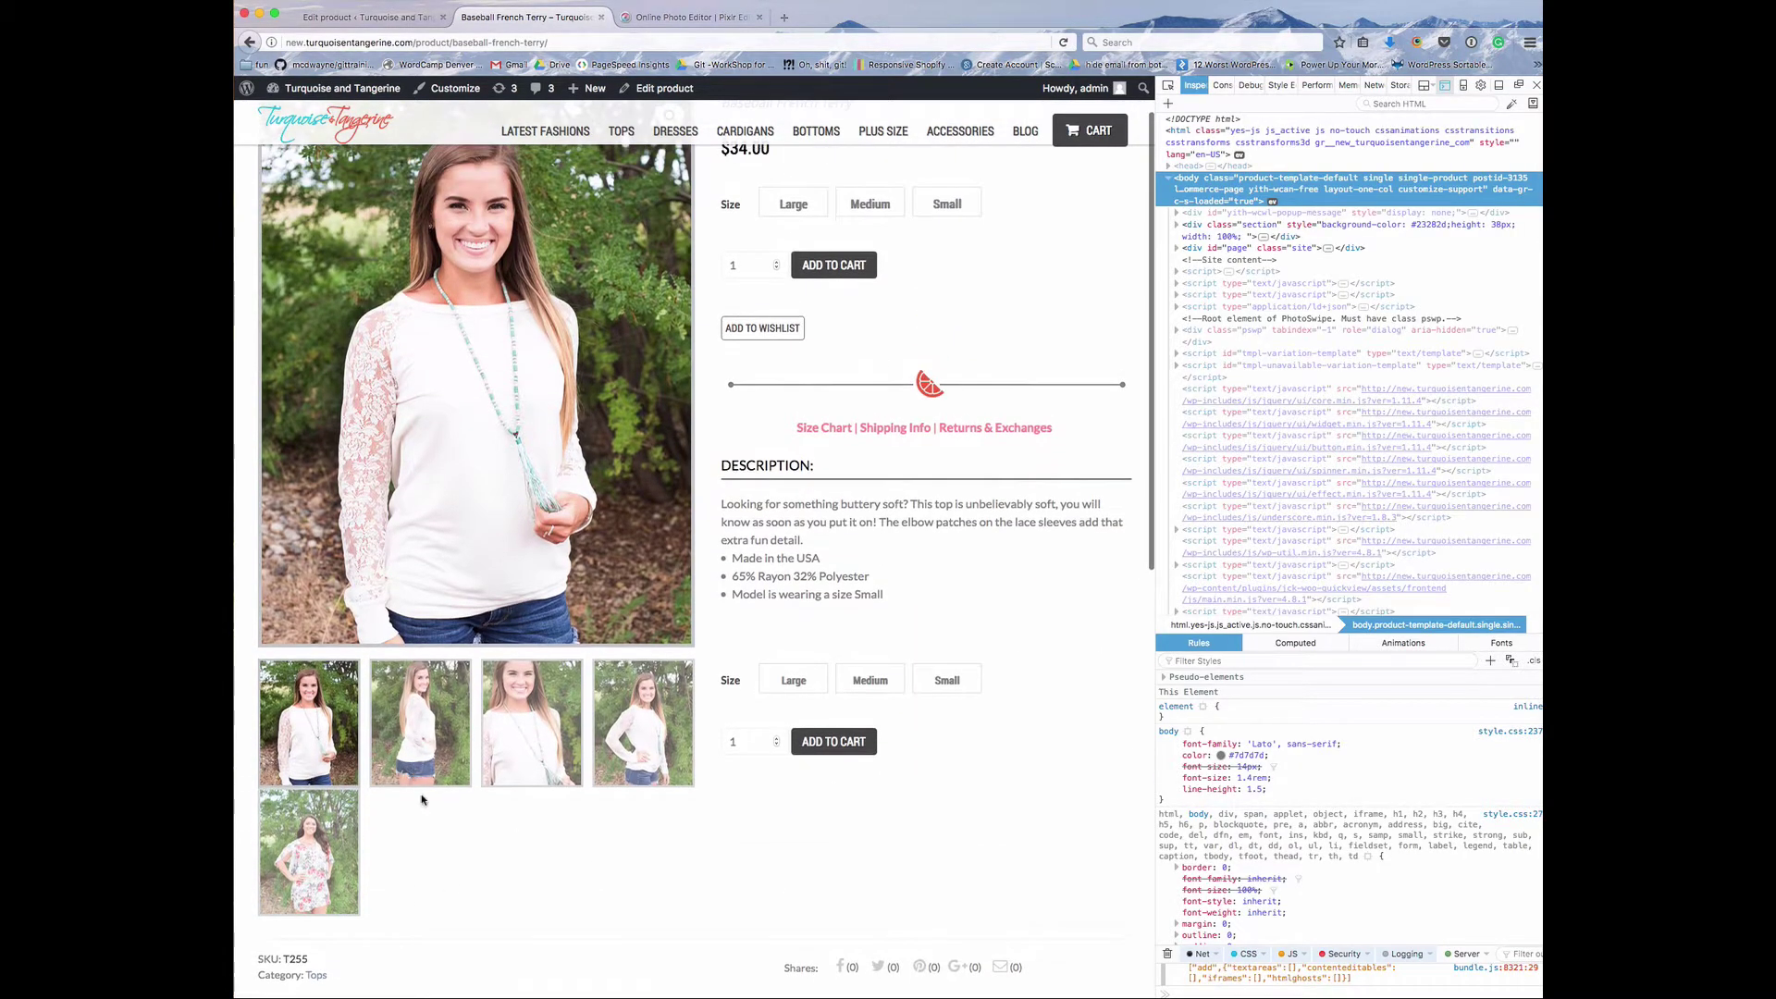
scroll(777, 836, "up", 1)
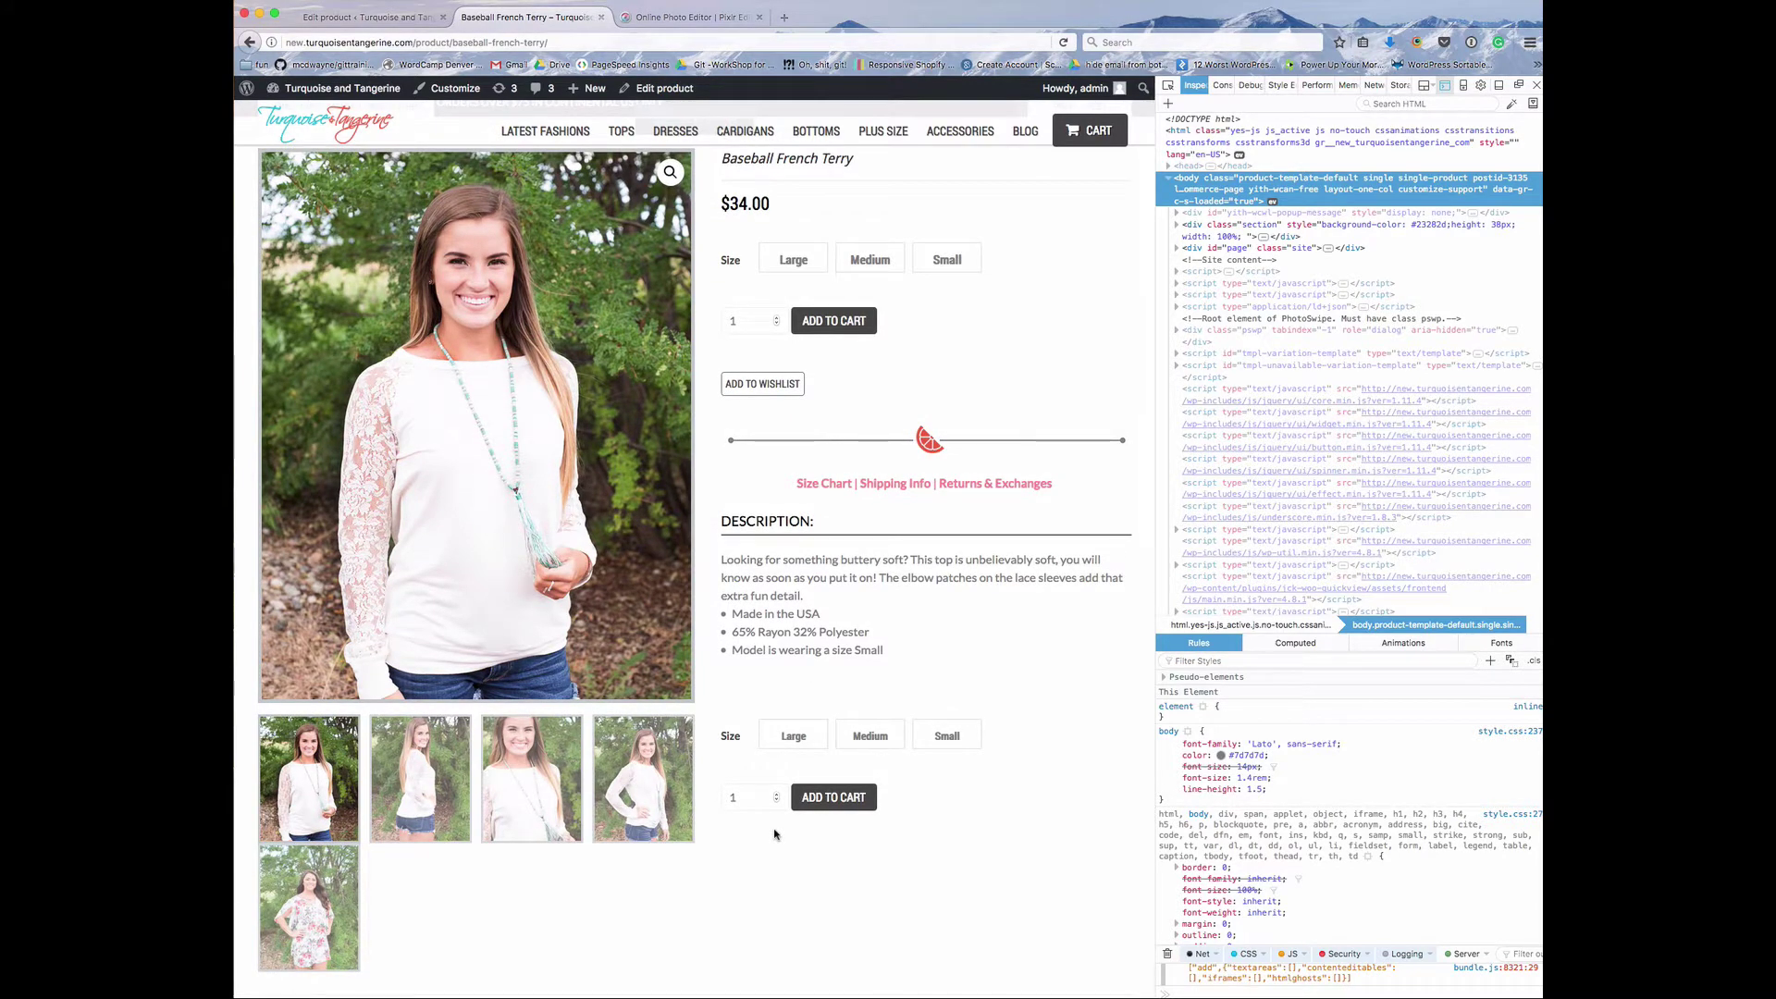
scroll(775, 834, "down", 1)
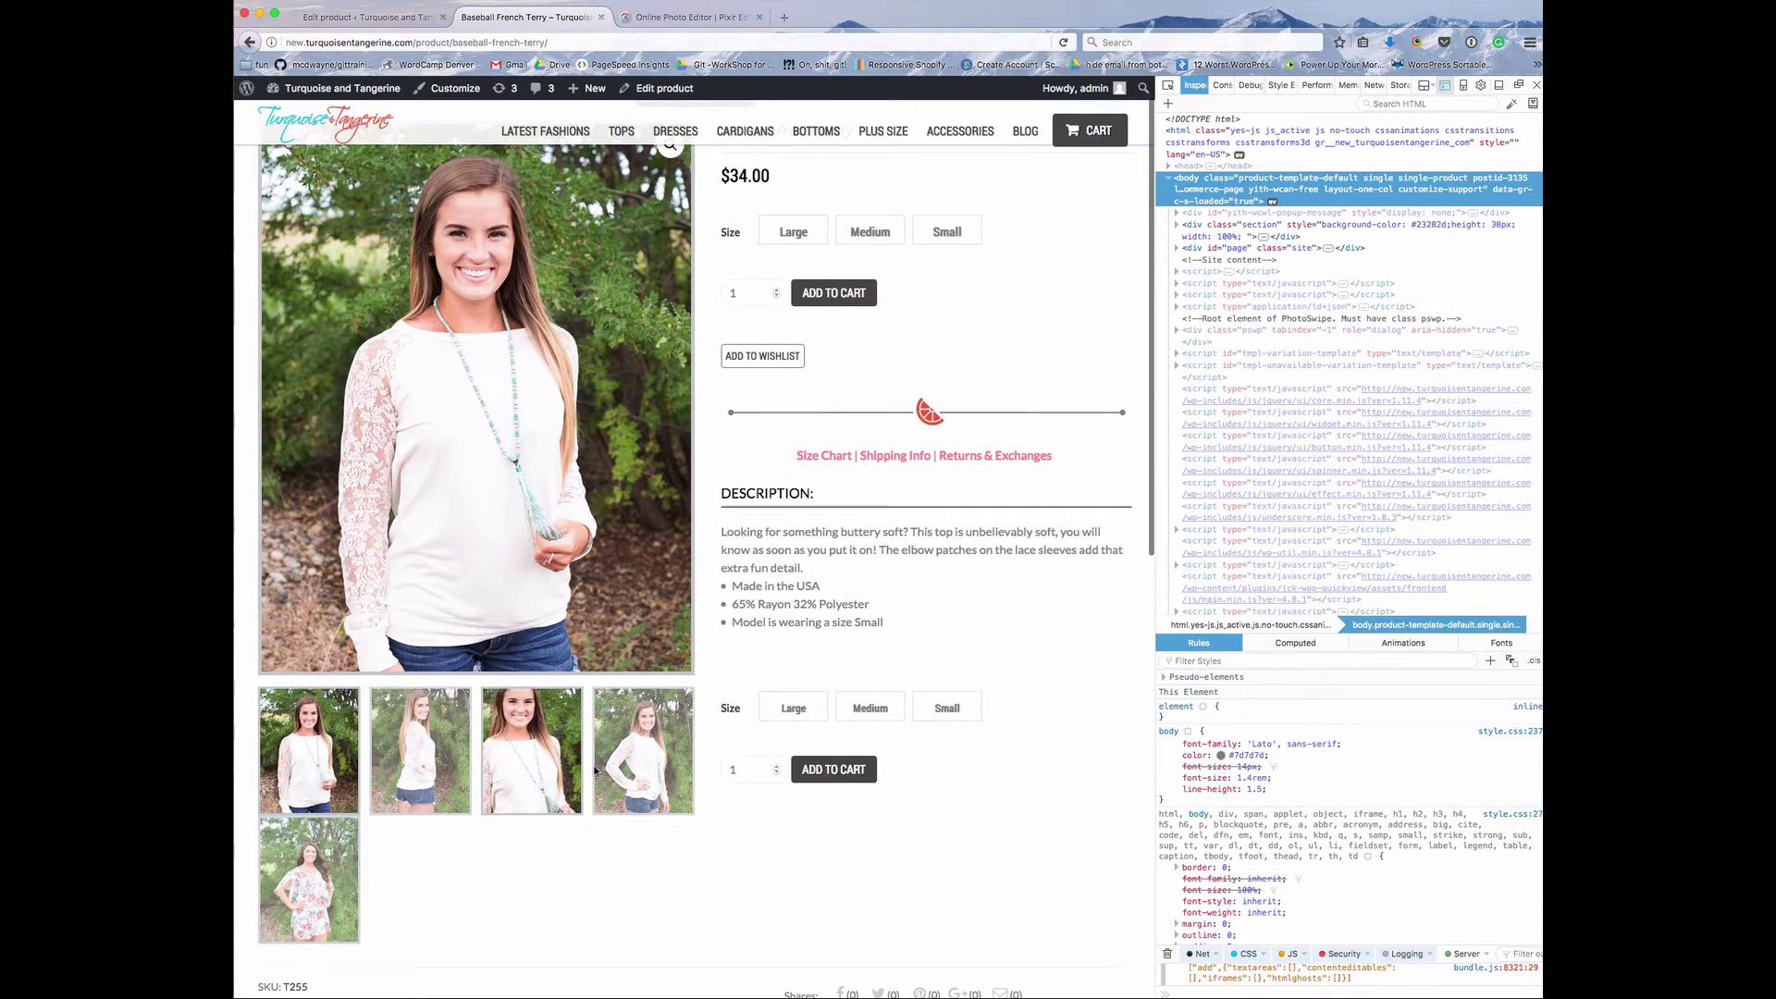
left_click(319, 874)
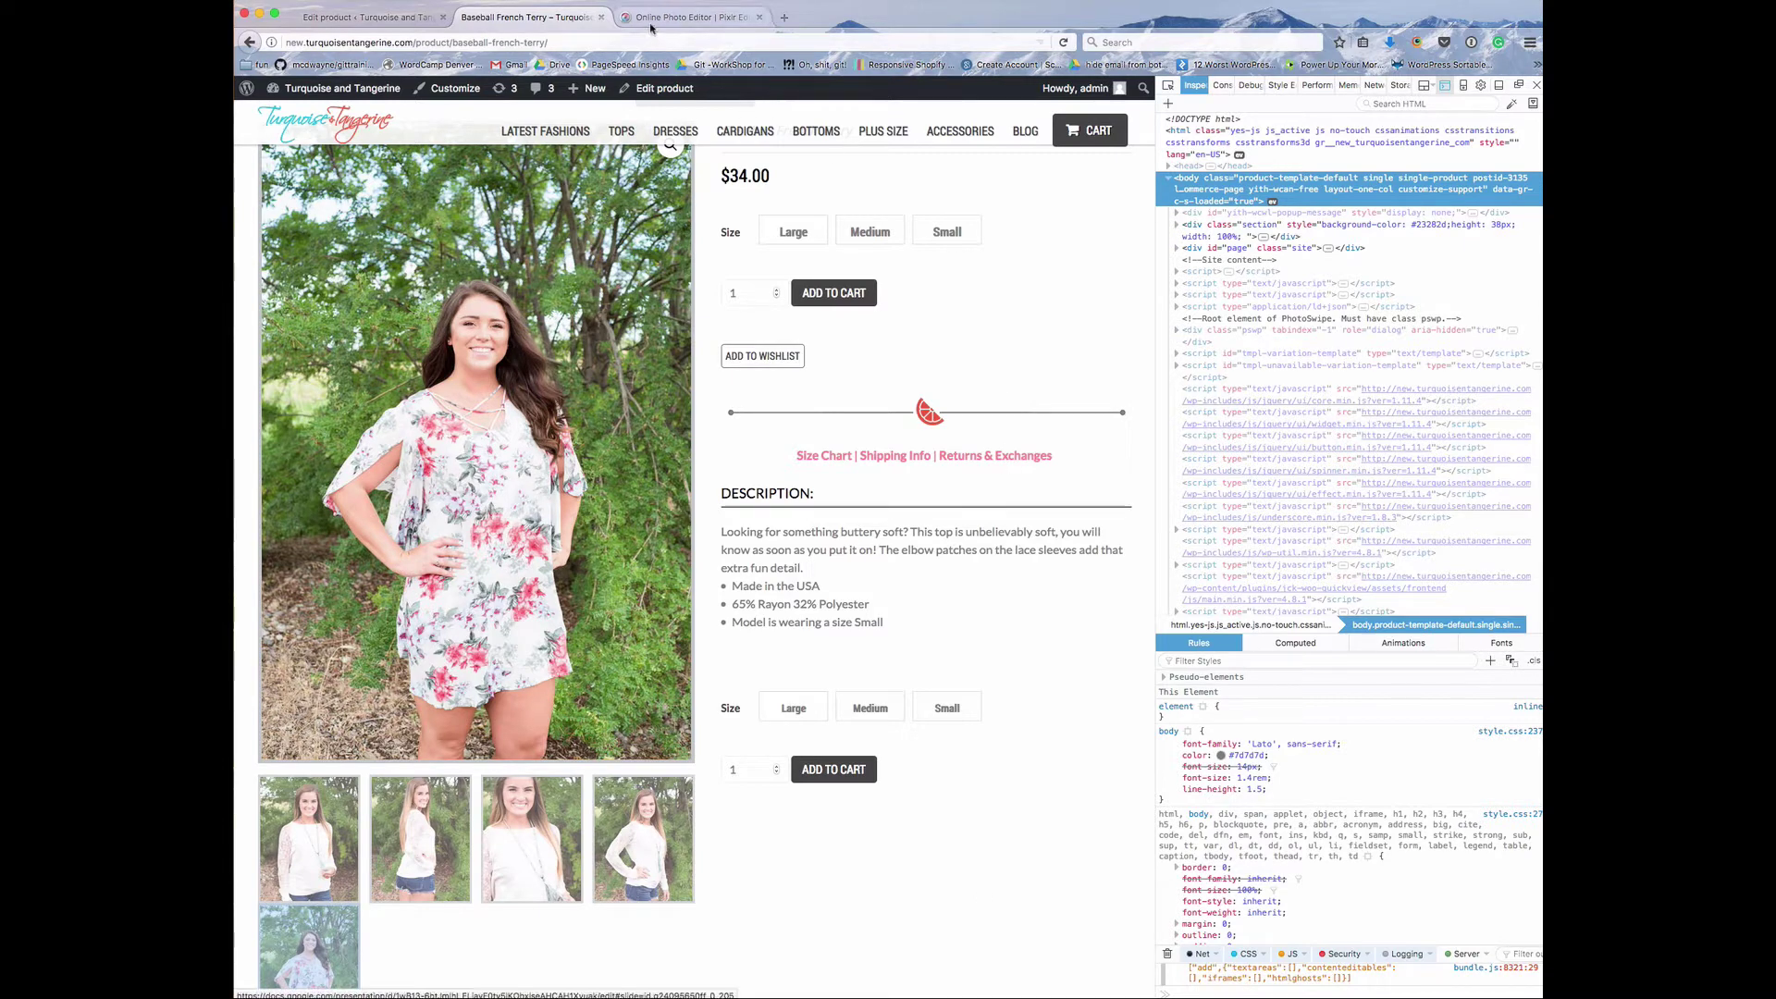
Step: Switch to Pixlr Editor and check the pixel dimensions of image-1-resized, leaving its size settings unapplied
left_click(689, 23)
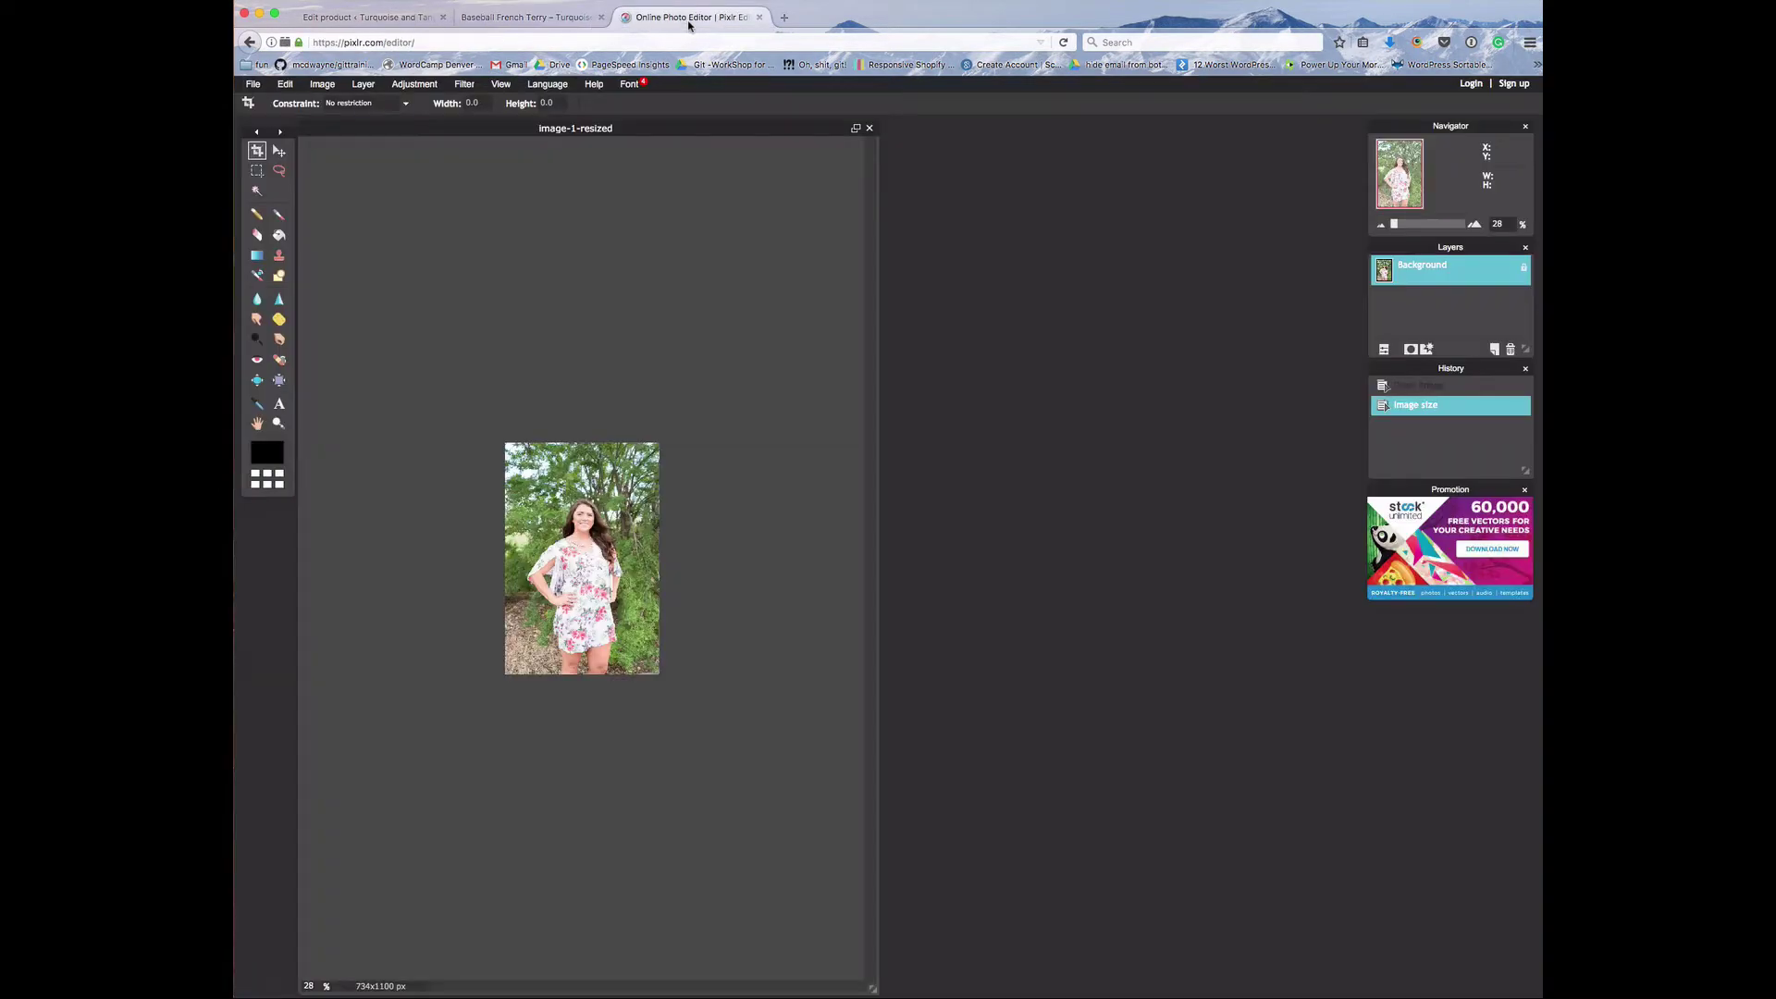
left_click(326, 86)
left_click(335, 102)
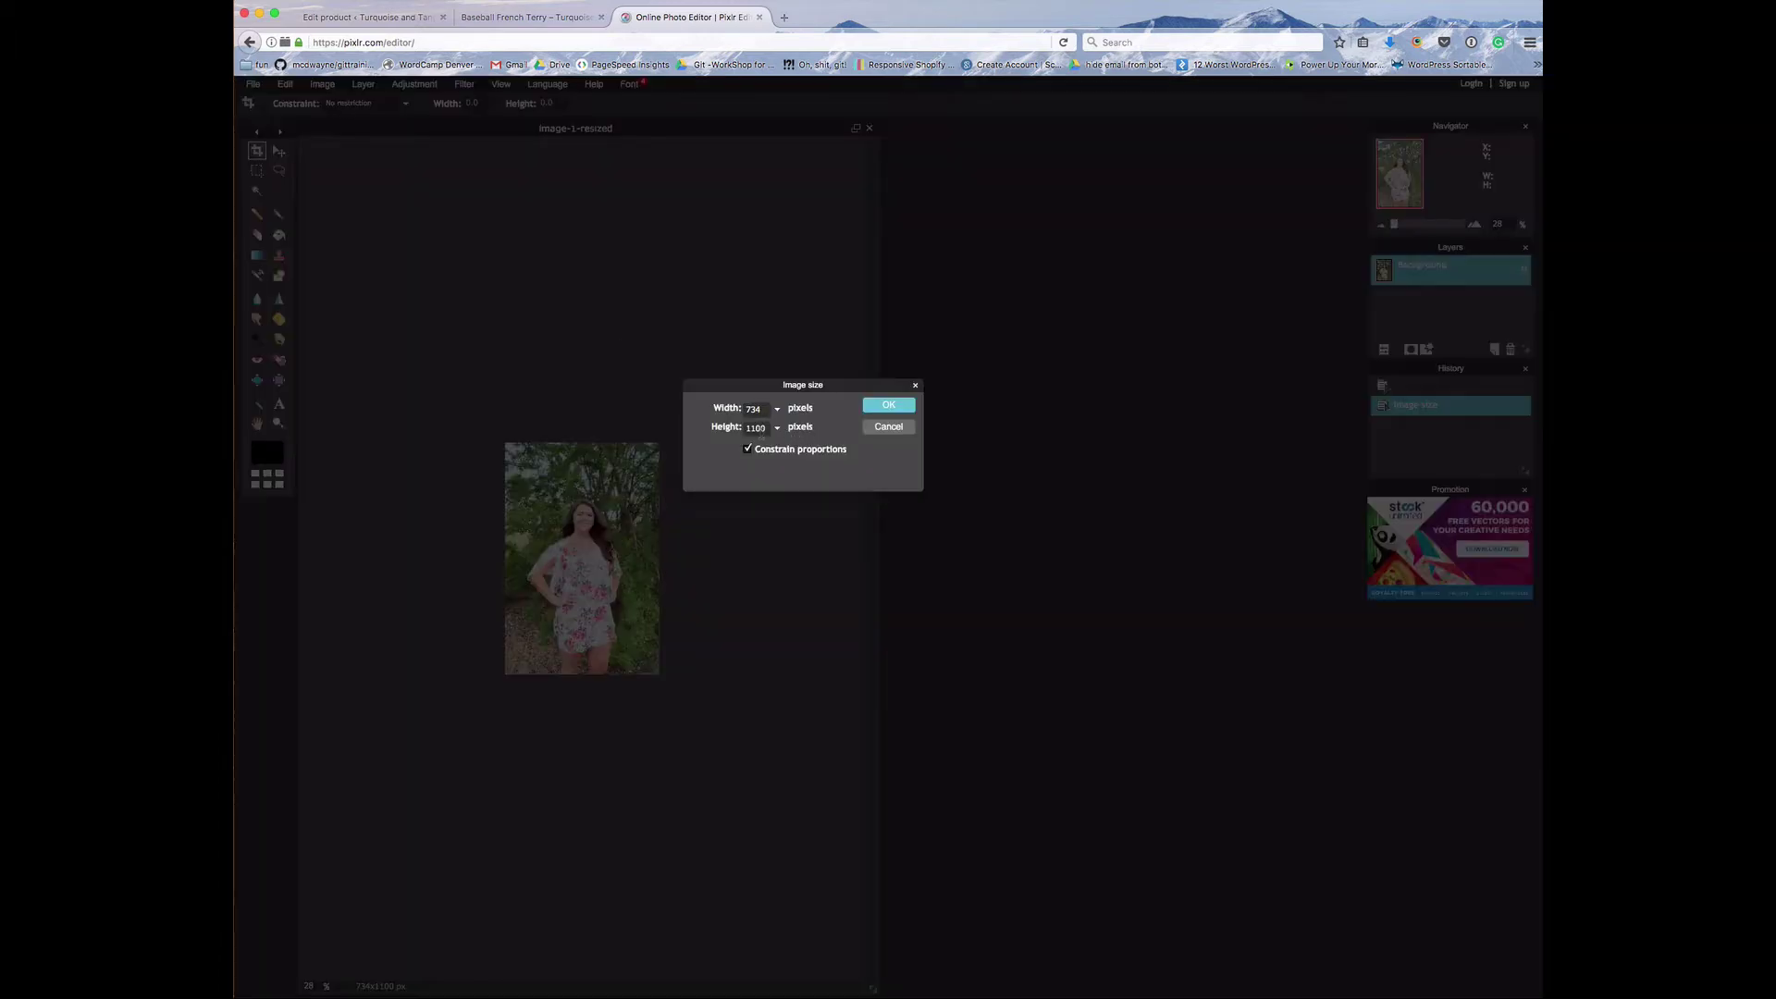
left_click(889, 428)
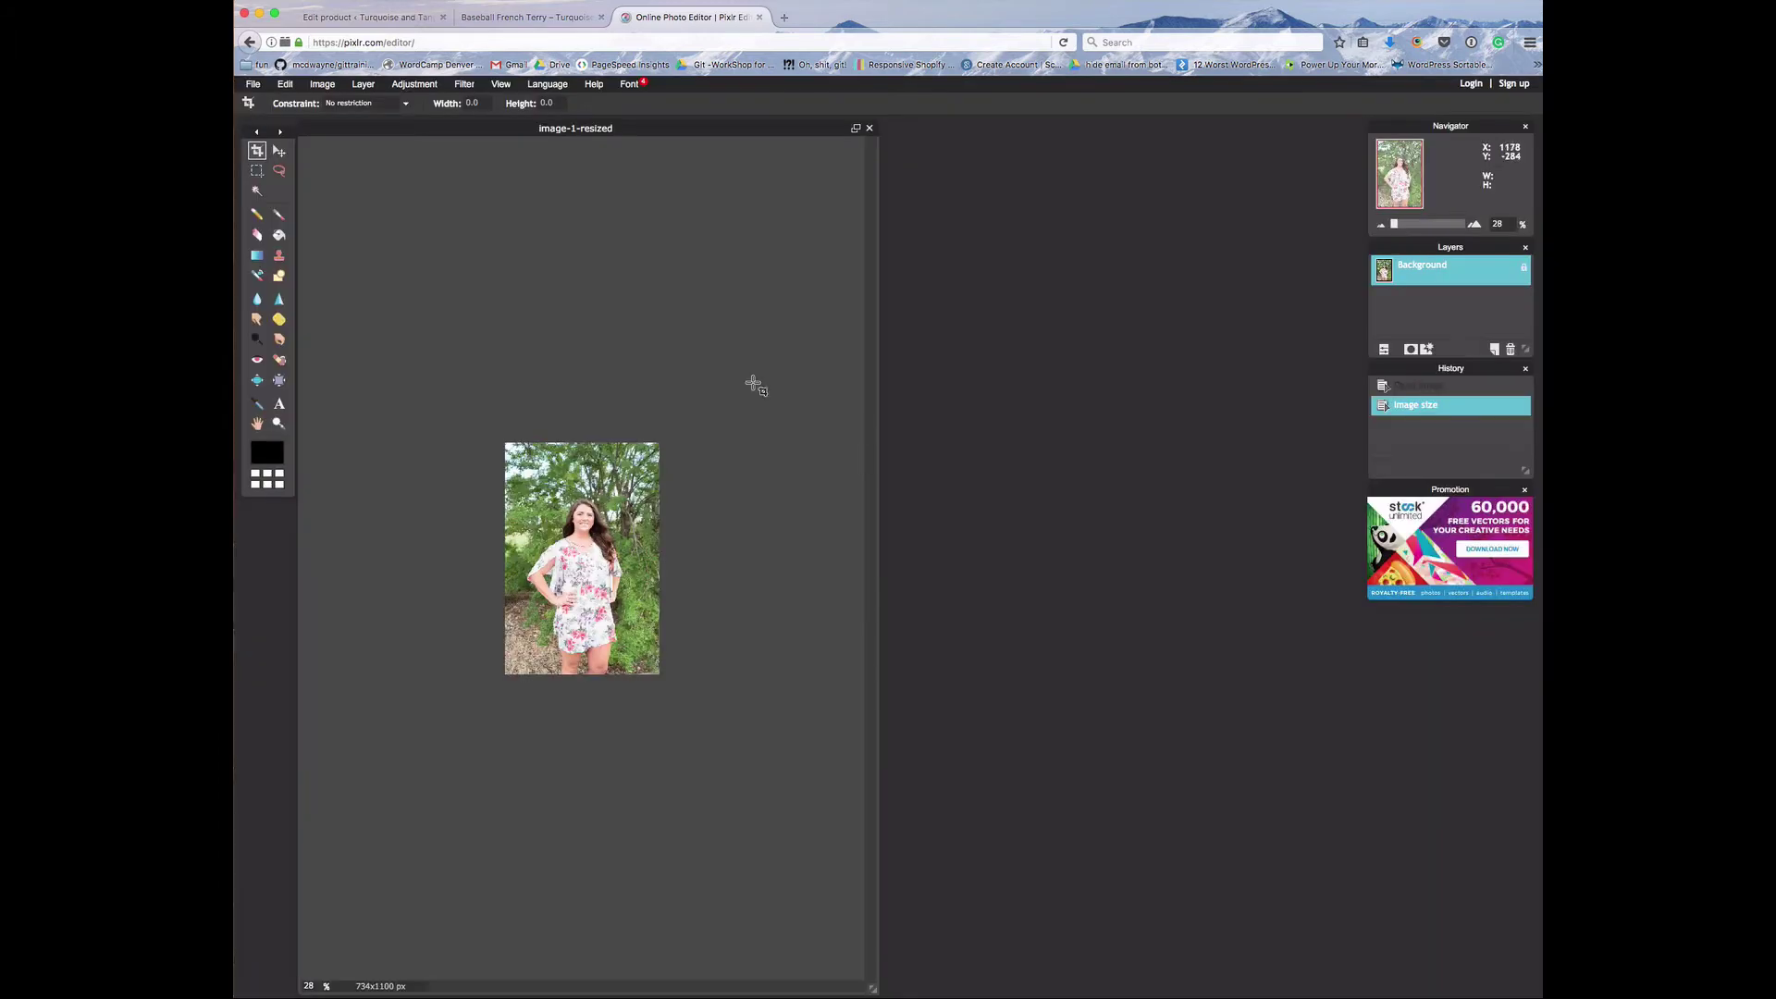
Step: Check the format, quality and file size in the save options for image-1-resized, and cancel without saving
left_click(253, 85)
left_click(259, 161)
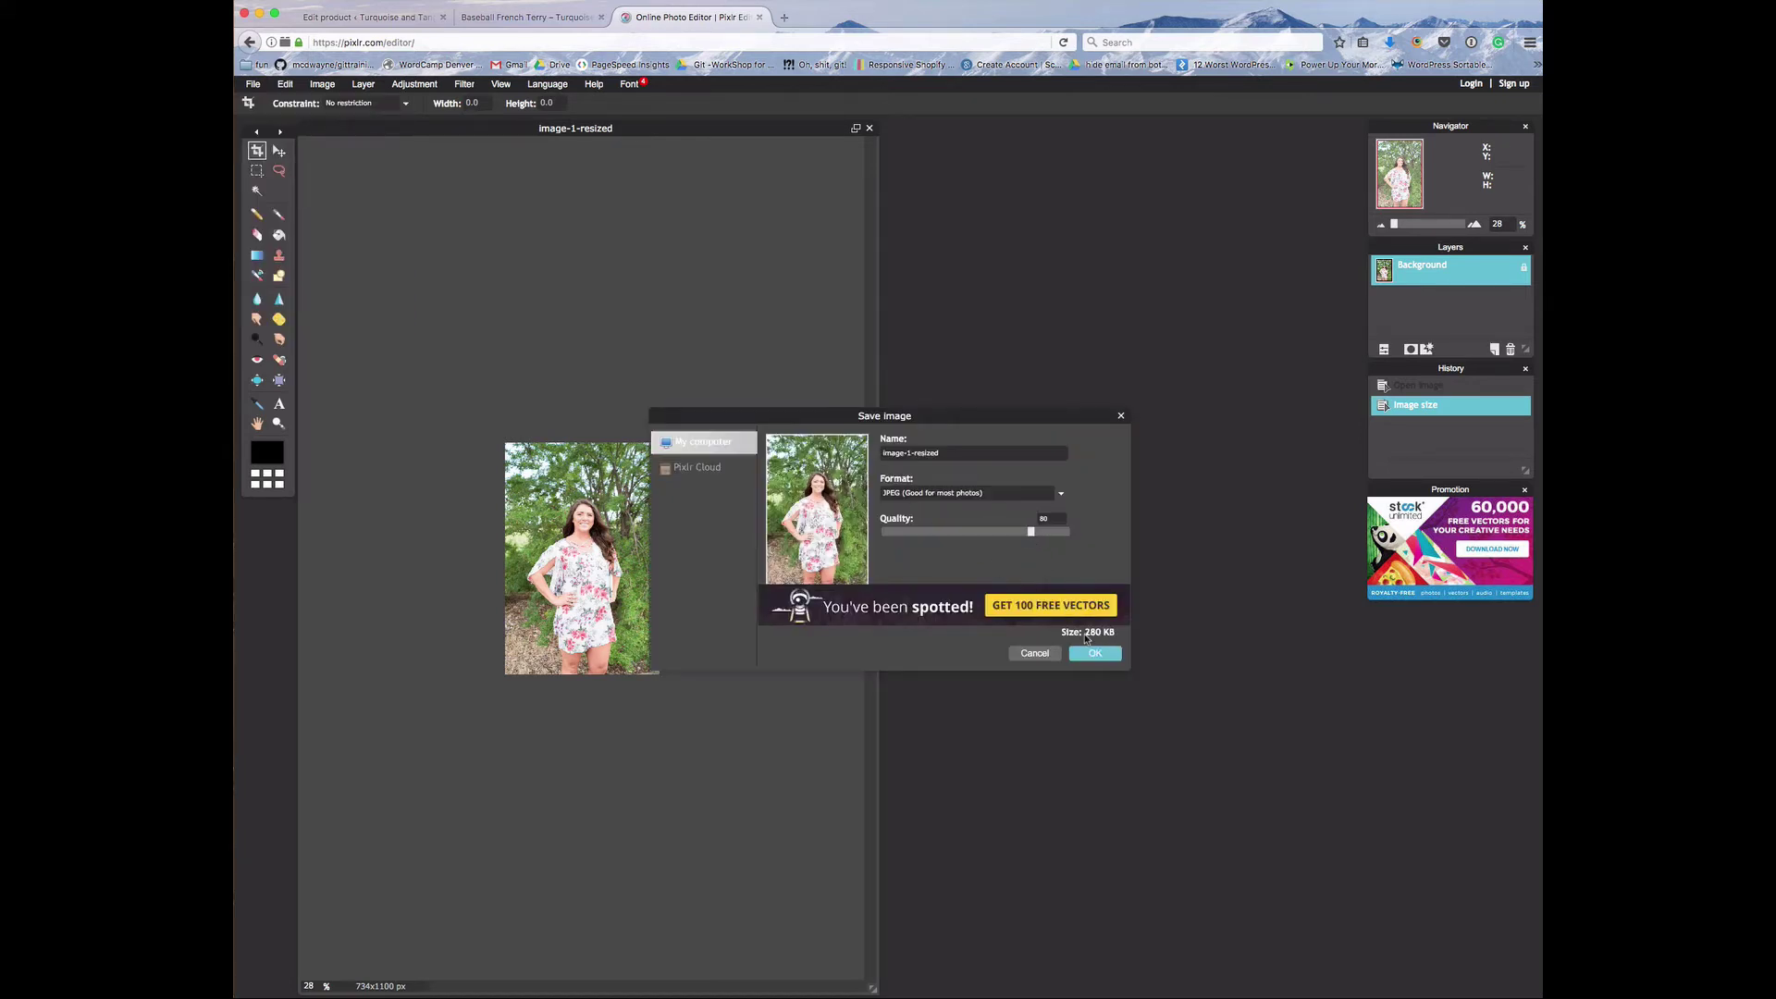
left_click(1033, 653)
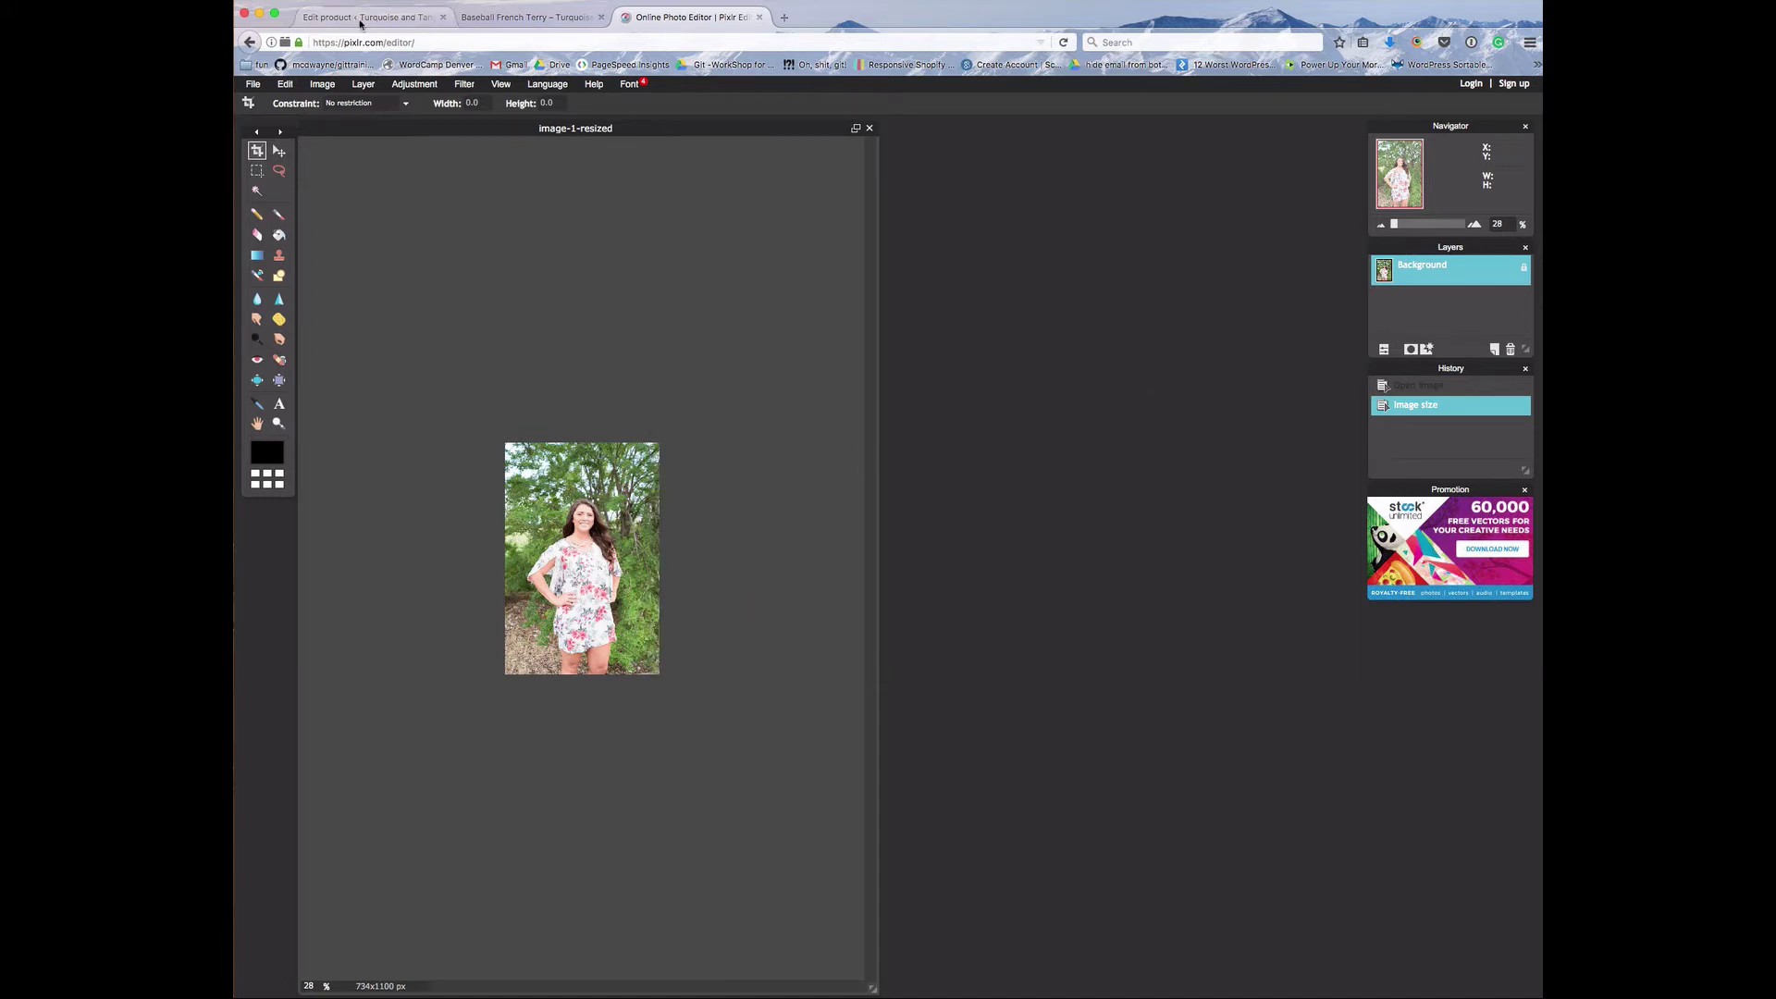
Step: Review the gallery image uploader in the WooCommerce product editor, close it without adding anything, and return to the storefront page
left_click(360, 19)
scroll(1368, 629, "down", 10)
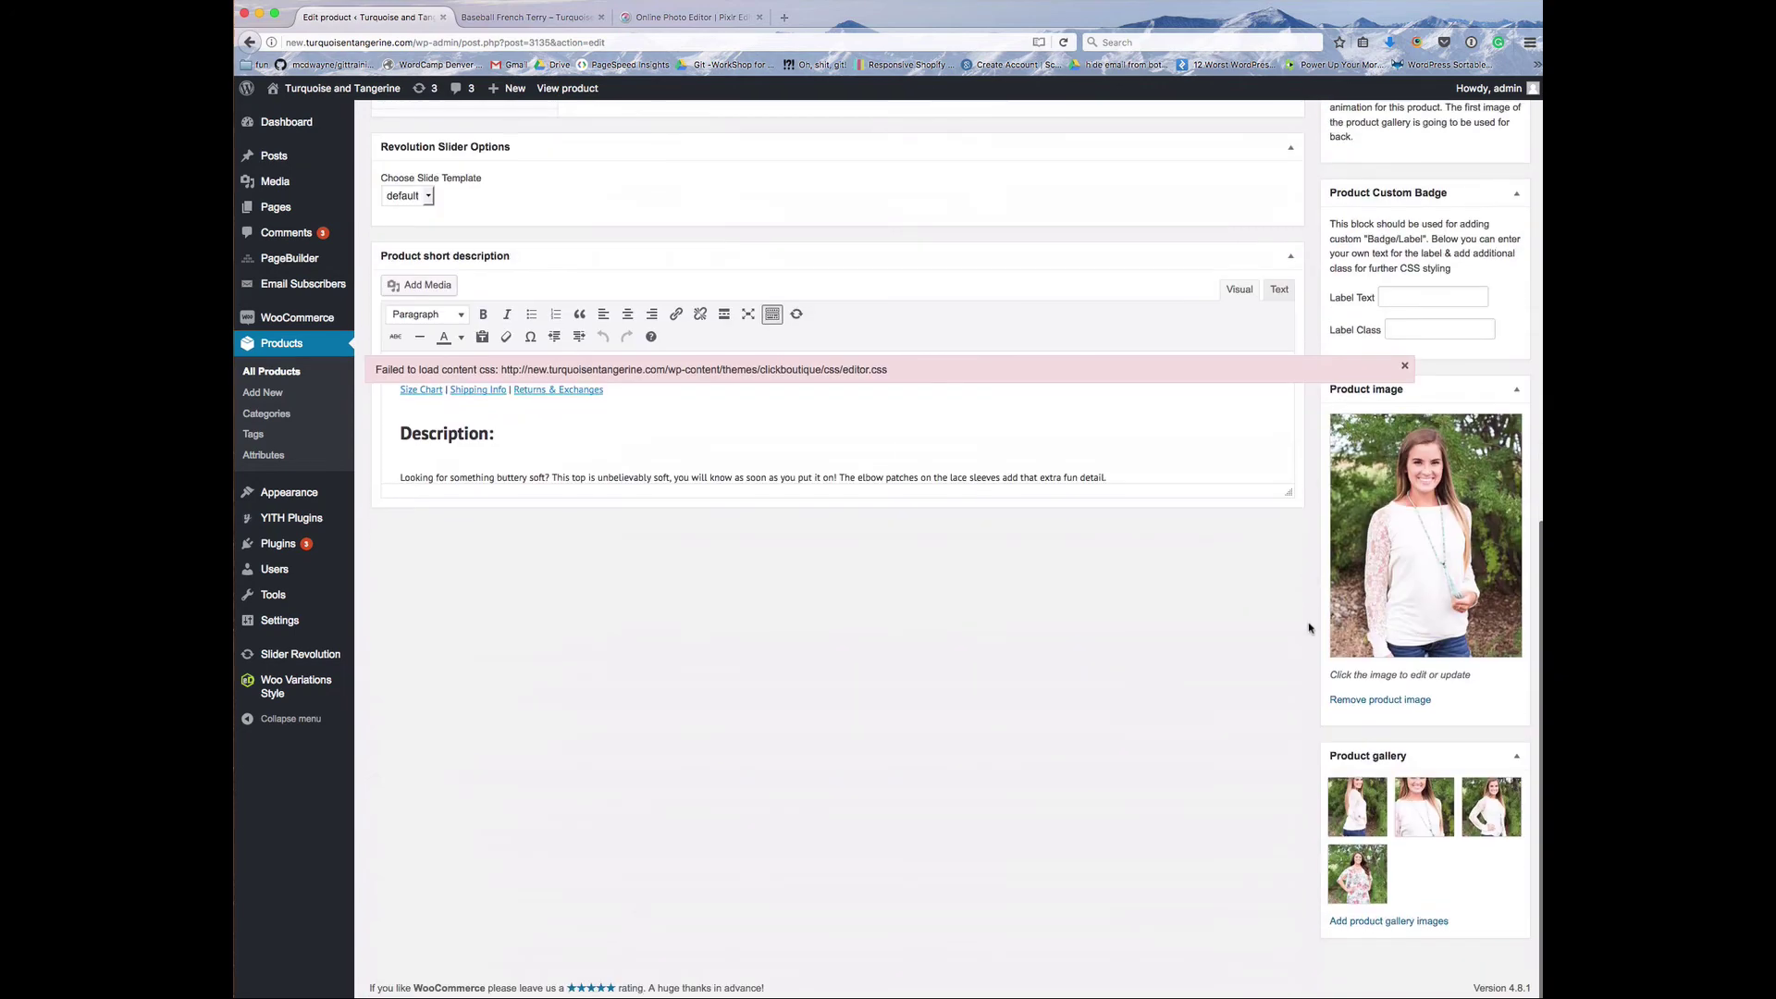
left_click(1398, 922)
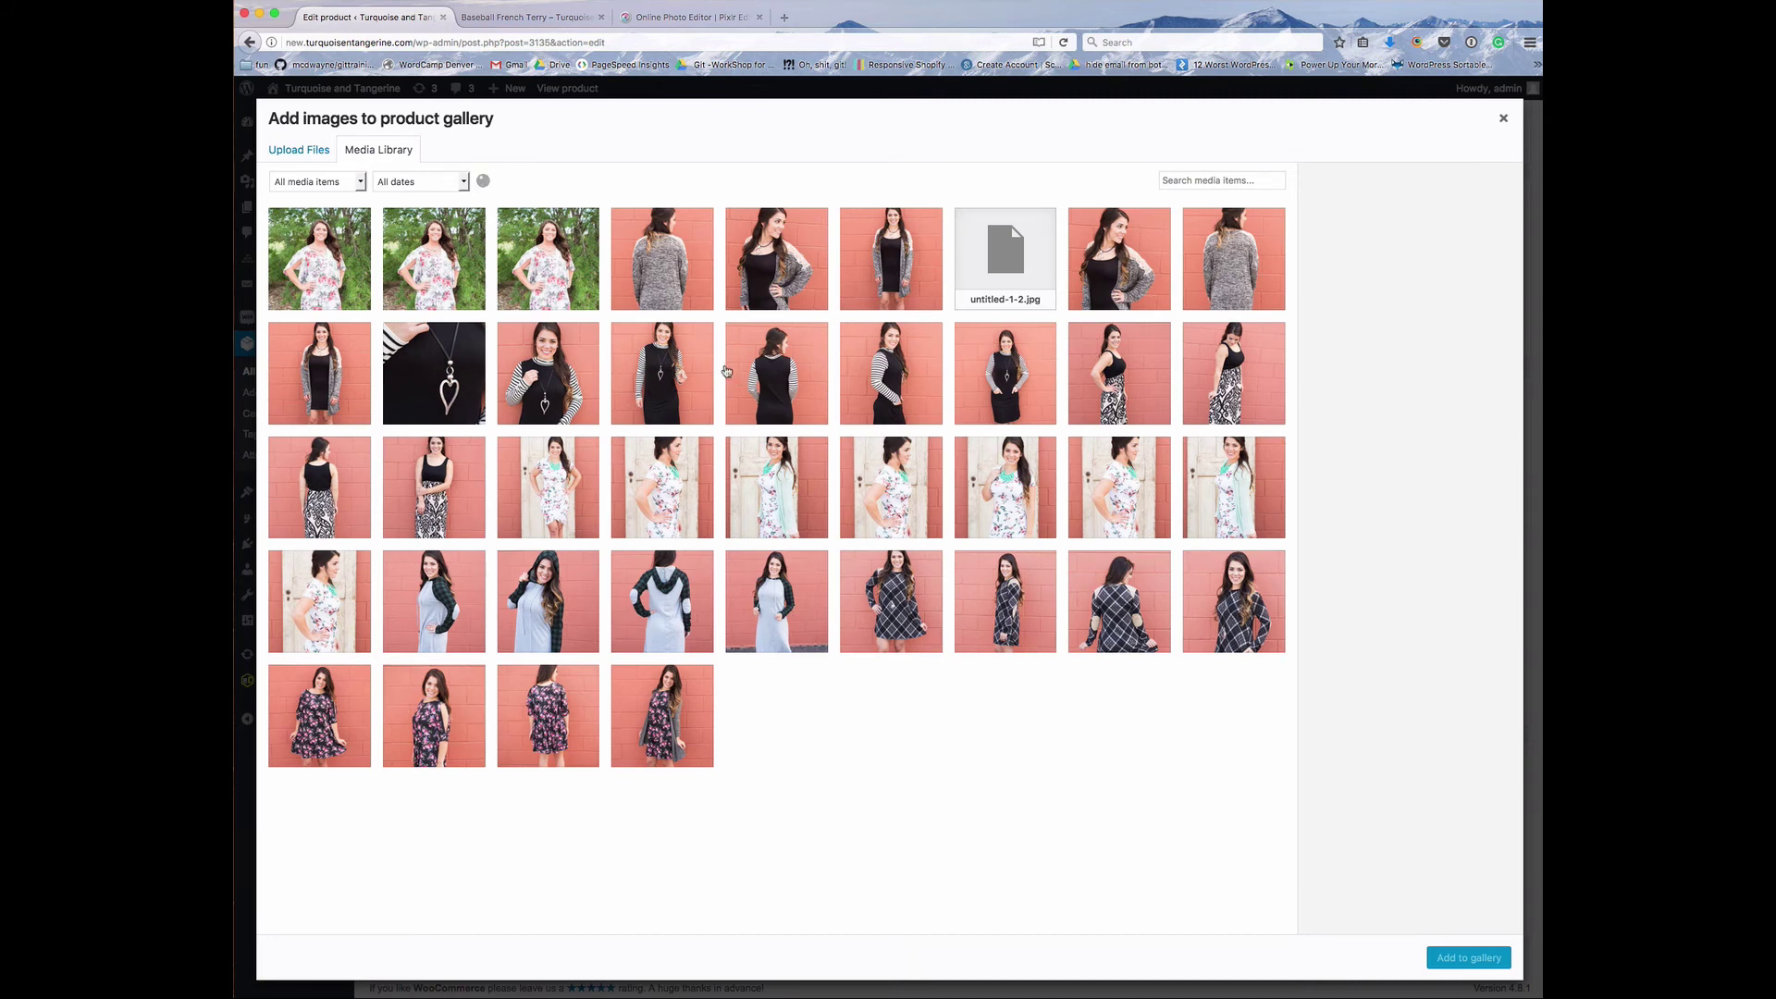
left_click(301, 160)
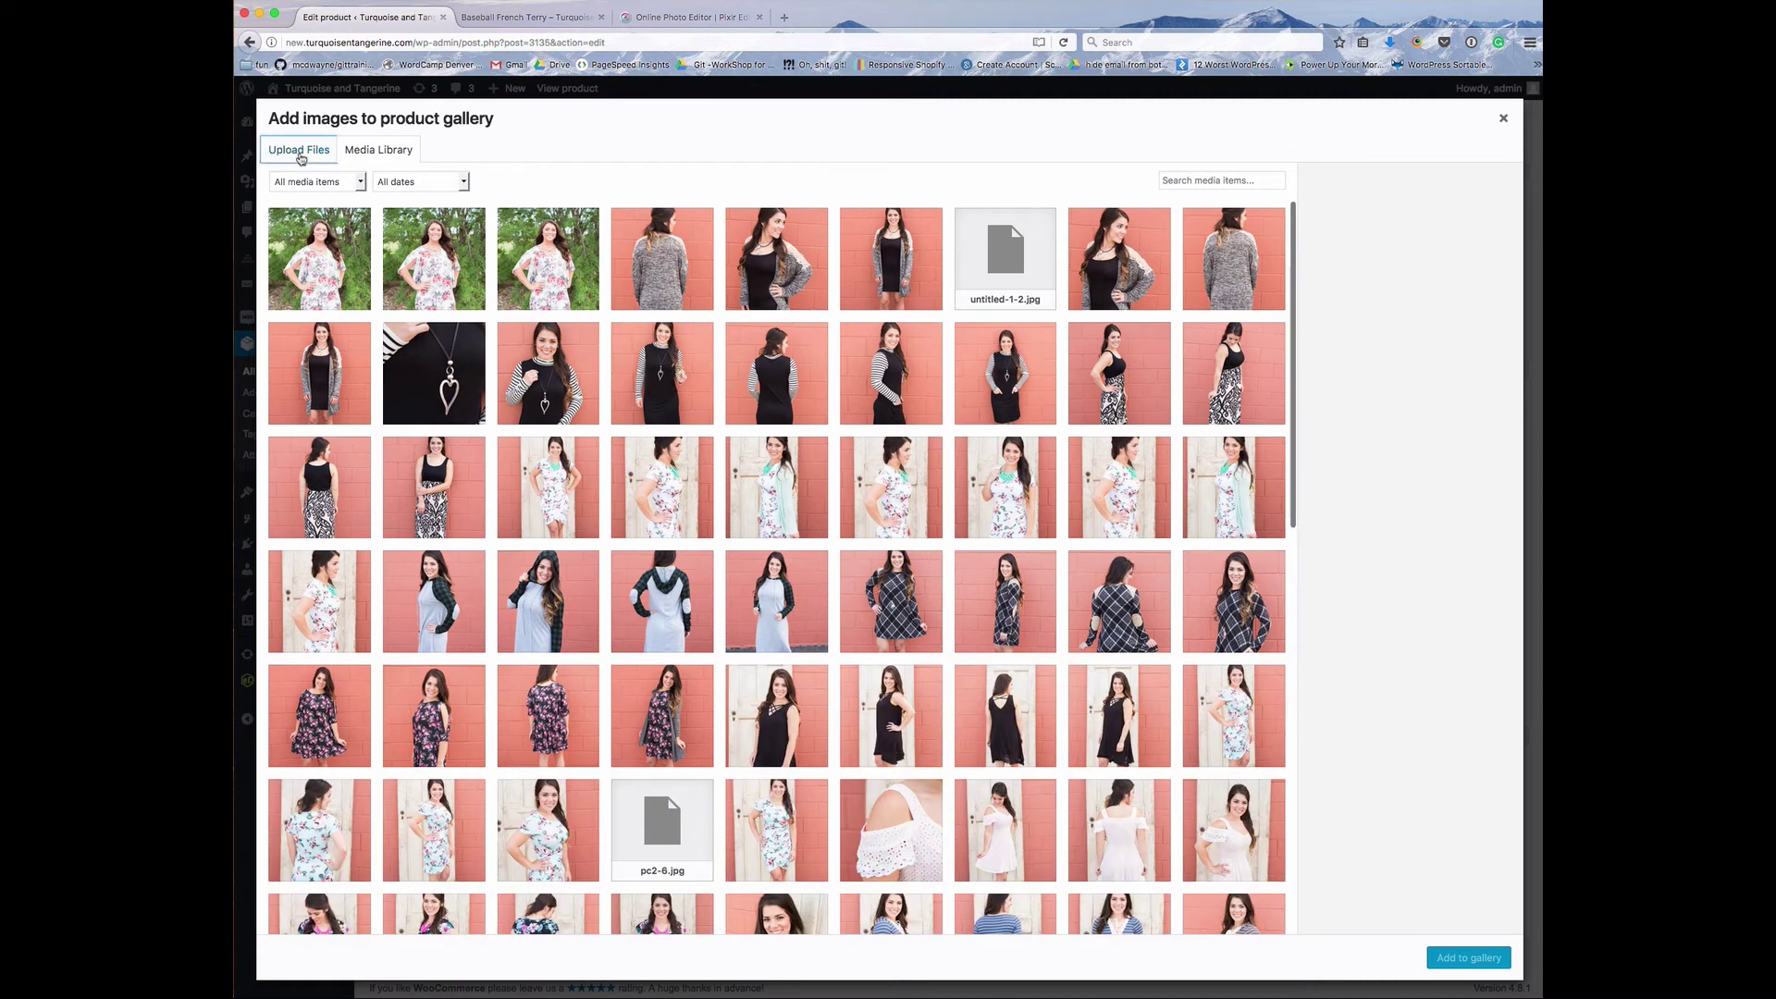
left_click(1501, 121)
left_click(527, 16)
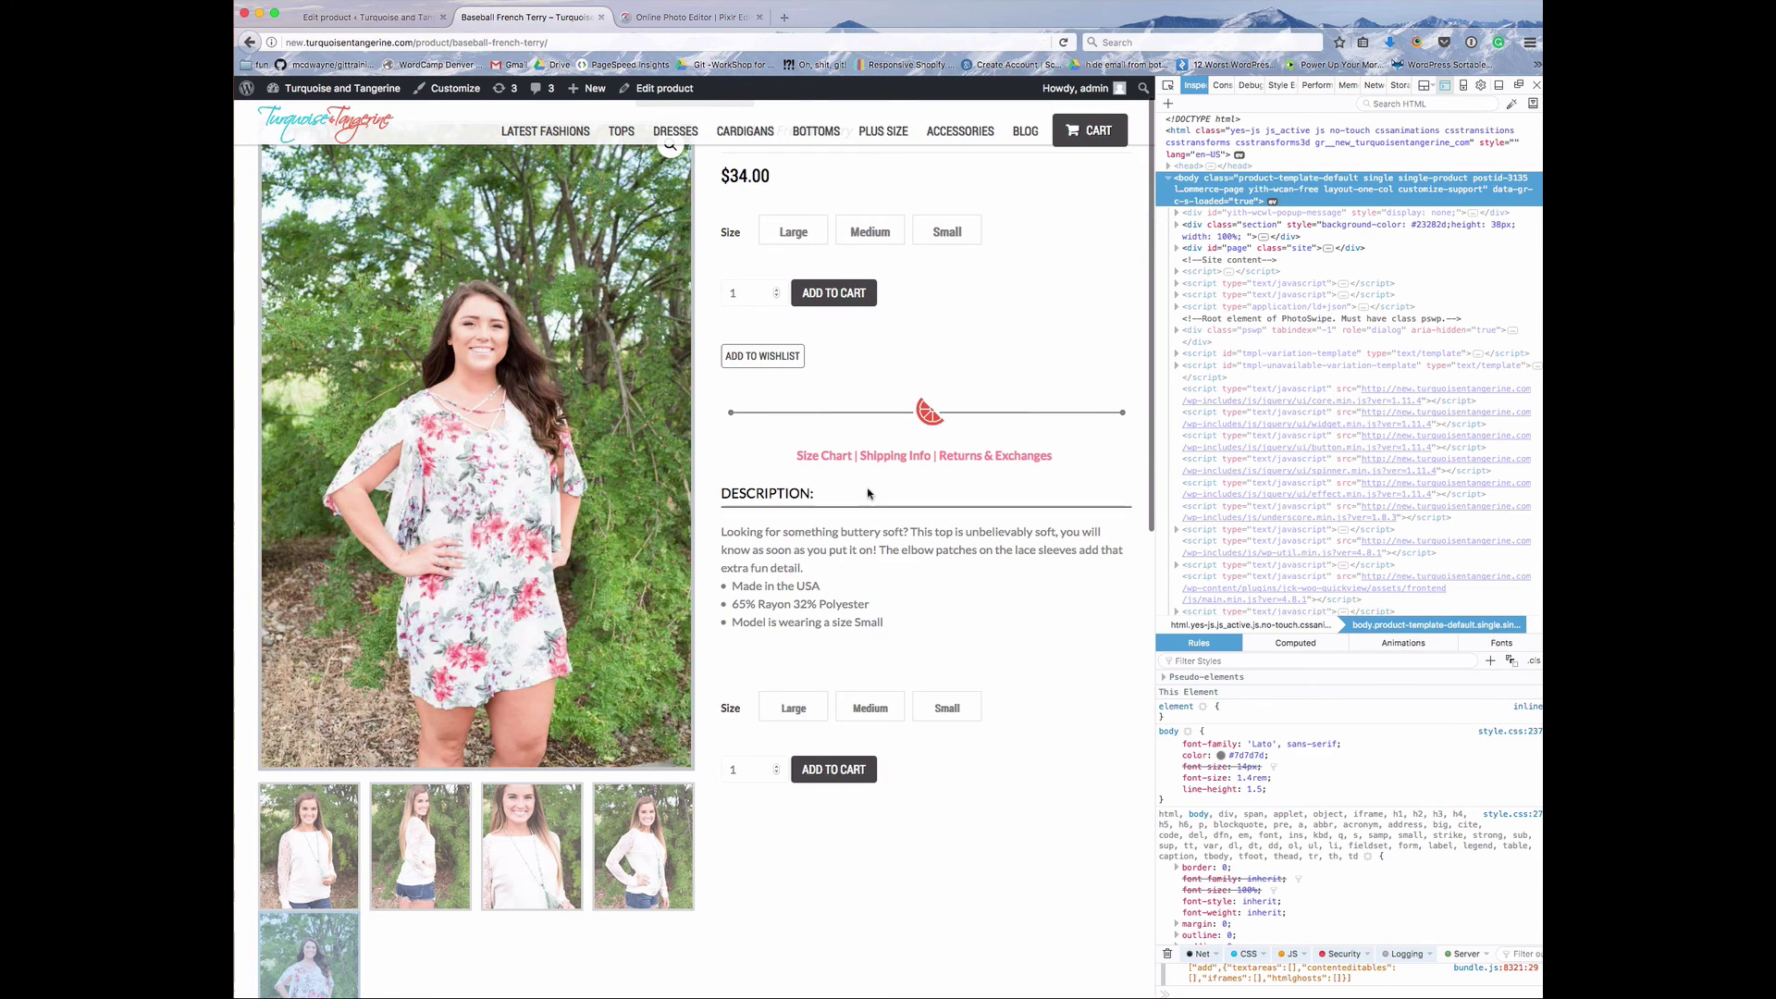